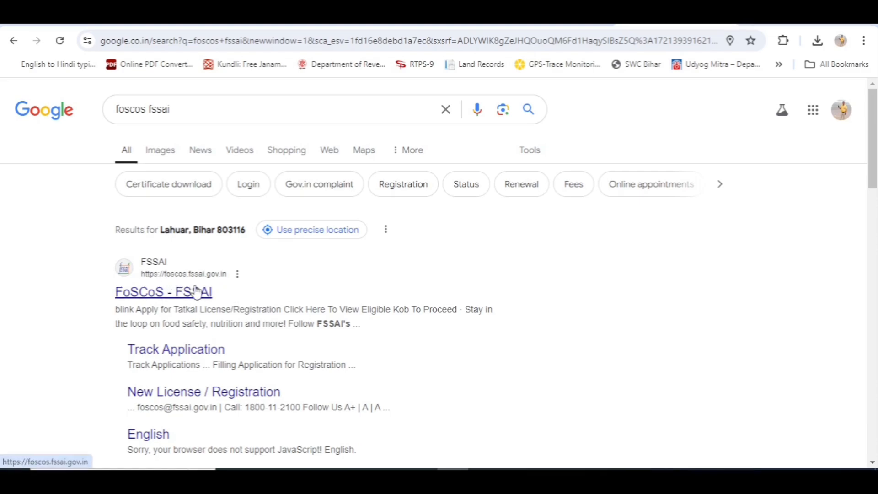
- Open the official FoSCoS site from the search results and dismiss the social-media popup
{"action": "left_click", "coordinate": [170, 296]}
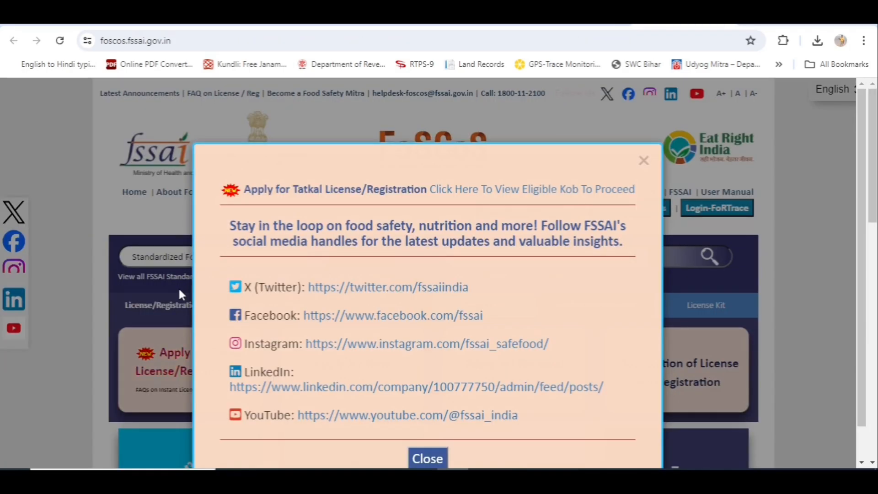
{"action": "left_click", "coordinate": [178, 288]}
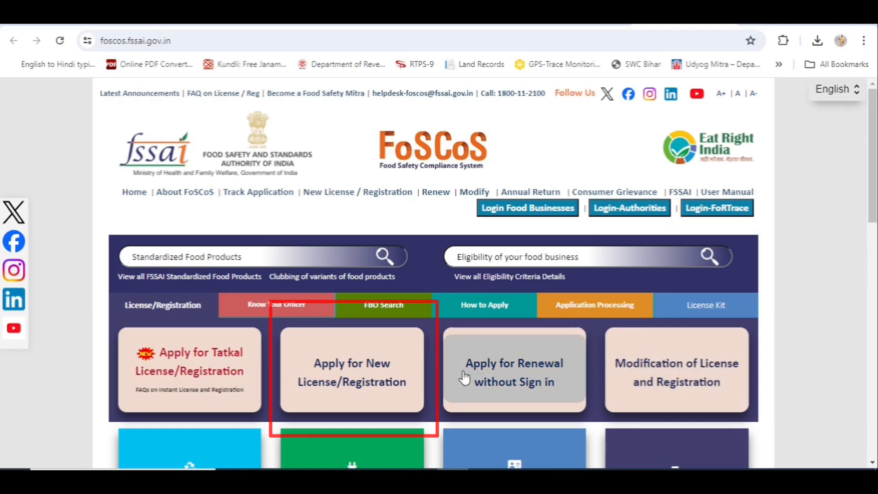
- Start a new application via the 'Apply for New License/Registration' card
{"action": "left_click", "coordinate": [358, 378]}
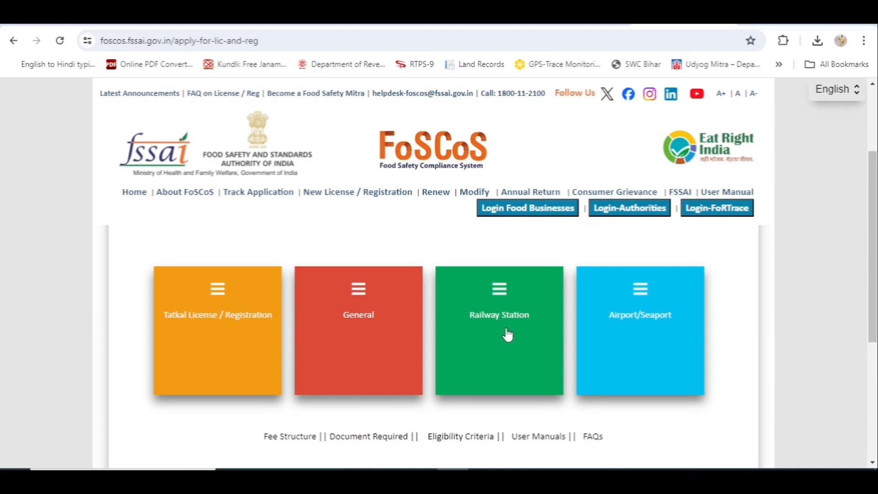
- Pick the General category and set Bihar as the premises' state
{"action": "left_click", "coordinate": [358, 339]}
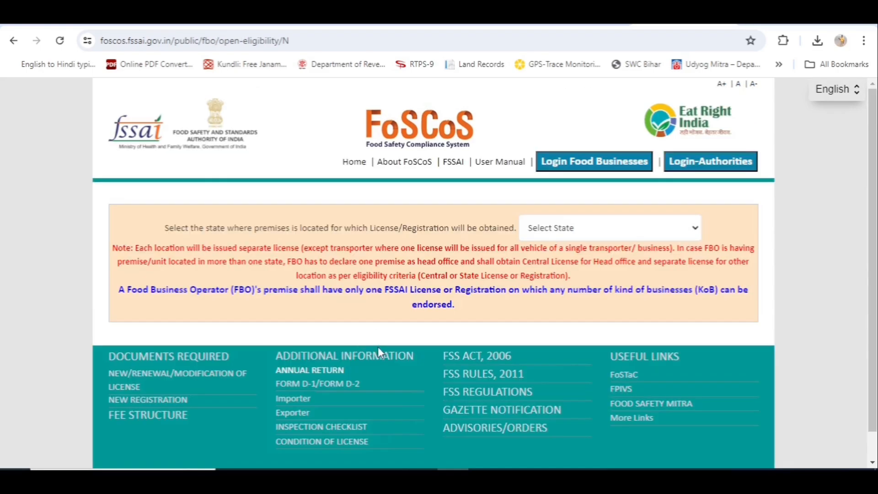
{"action": "left_click", "coordinate": [700, 231]}
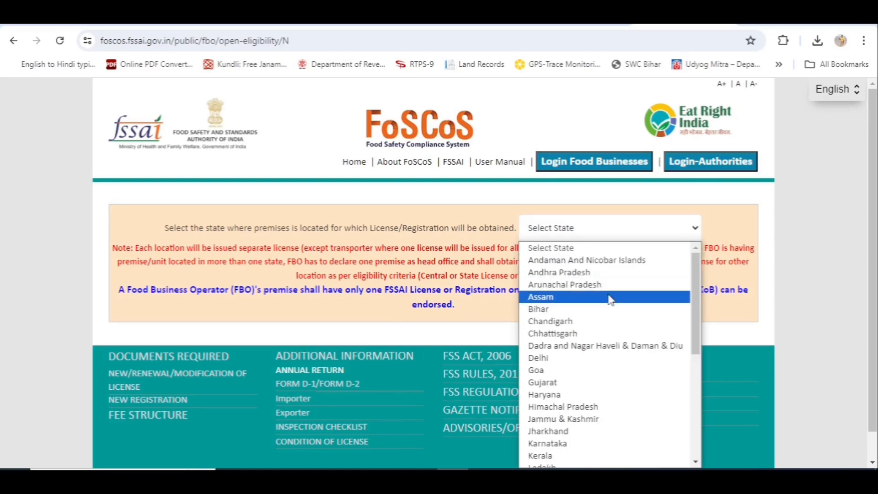
{"action": "left_click", "coordinate": [602, 311]}
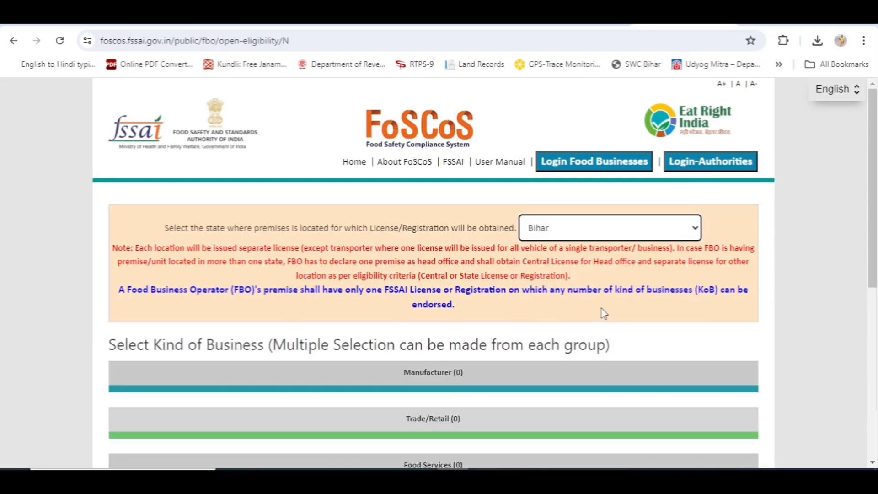
{"action": "scroll", "coordinate": [602, 315], "scroll_direction": "down", "scroll_amount": 3}
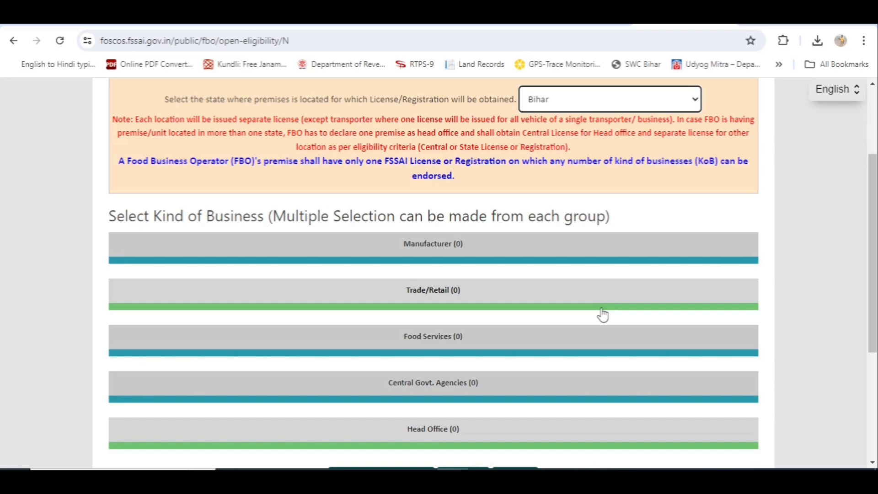
{"action": "scroll", "coordinate": [603, 315], "scroll_direction": "down", "scroll_amount": 1}
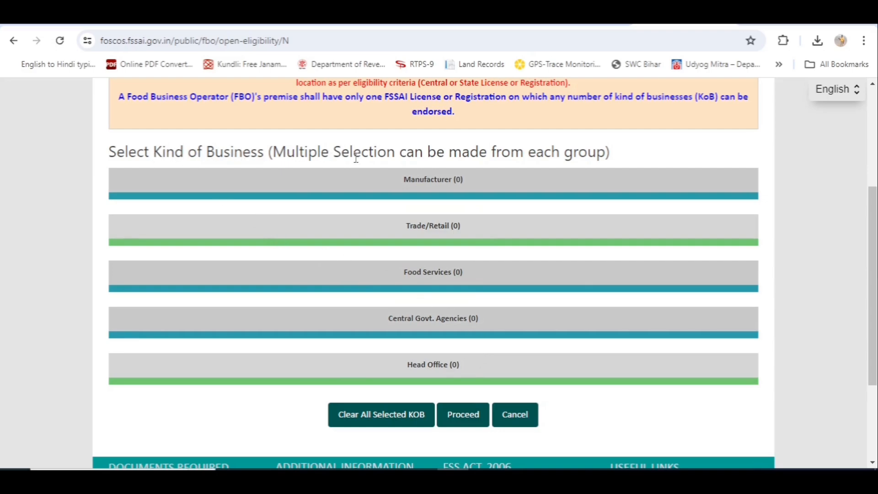
- Expand the Manufacturer group and browse from Dairy units to Exporter - Manufacturer
{"action": "left_click", "coordinate": [435, 184]}
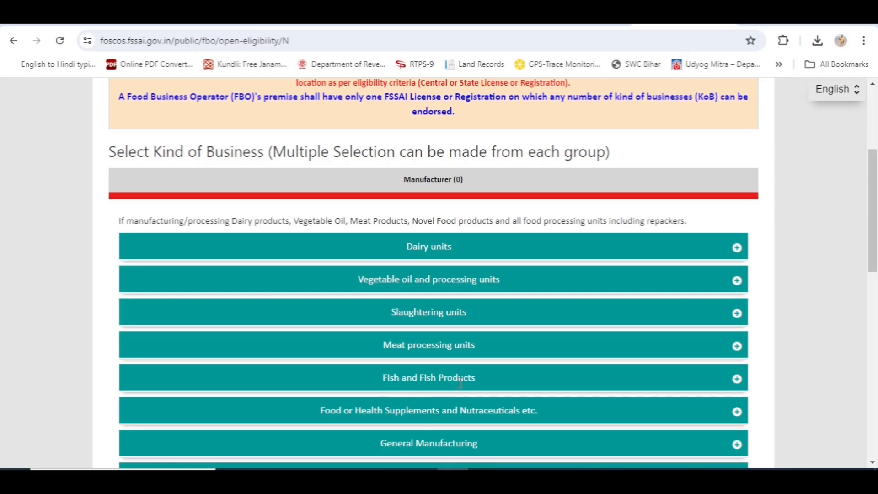
{"action": "scroll", "coordinate": [511, 385], "scroll_direction": "down", "scroll_amount": 1}
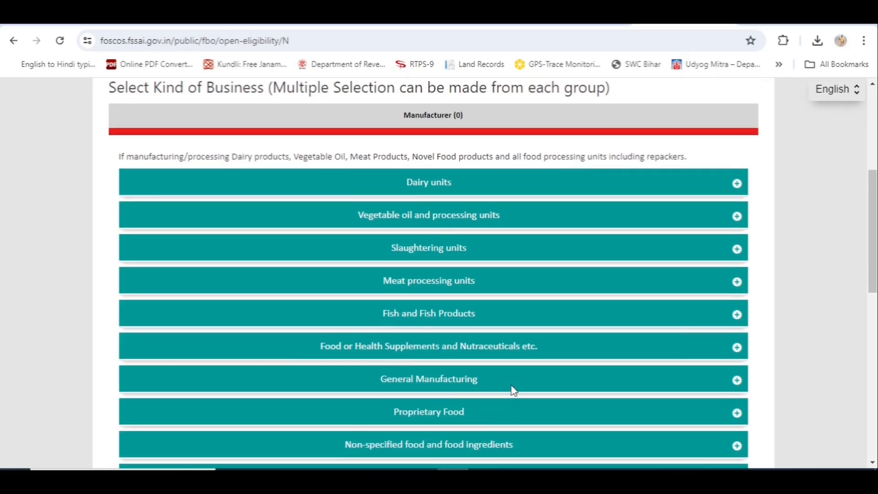
{"action": "scroll", "coordinate": [512, 389], "scroll_direction": "down", "scroll_amount": 1}
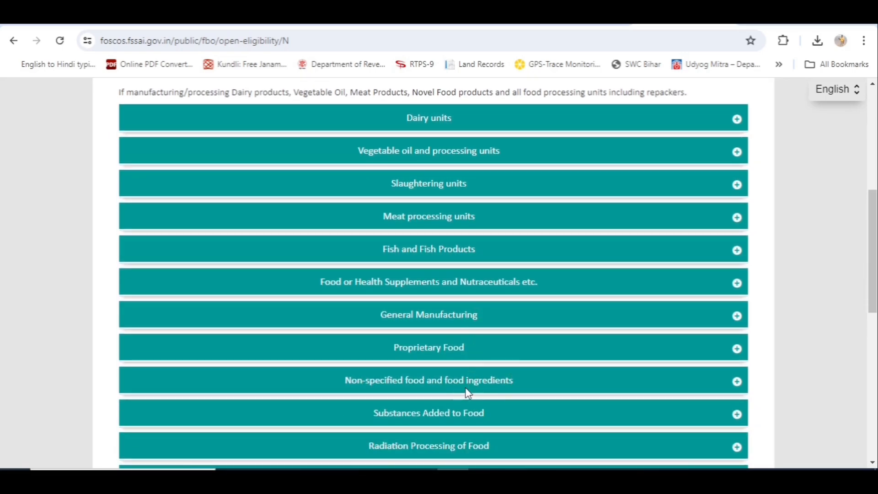
{"action": "scroll", "coordinate": [463, 391], "scroll_direction": "down", "scroll_amount": 1}
{"action": "scroll", "coordinate": [465, 394], "scroll_direction": "down", "scroll_amount": 1}
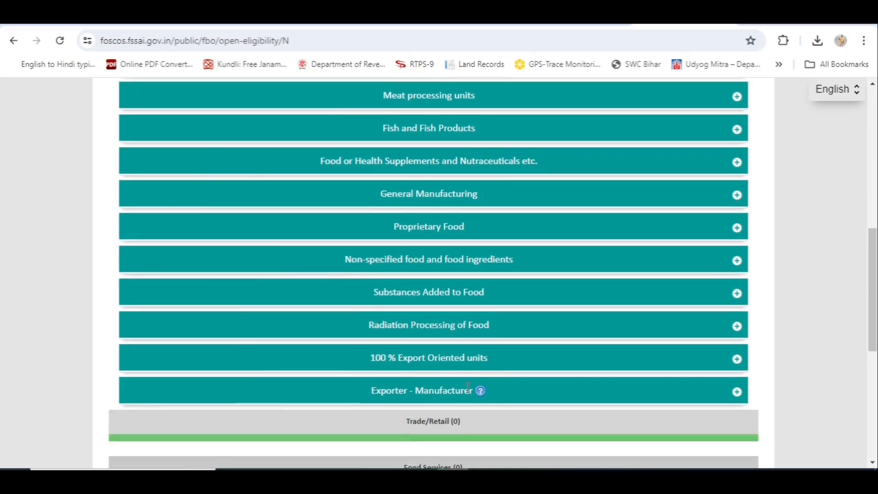
{"action": "scroll", "coordinate": [501, 372], "scroll_direction": "down", "scroll_amount": 1}
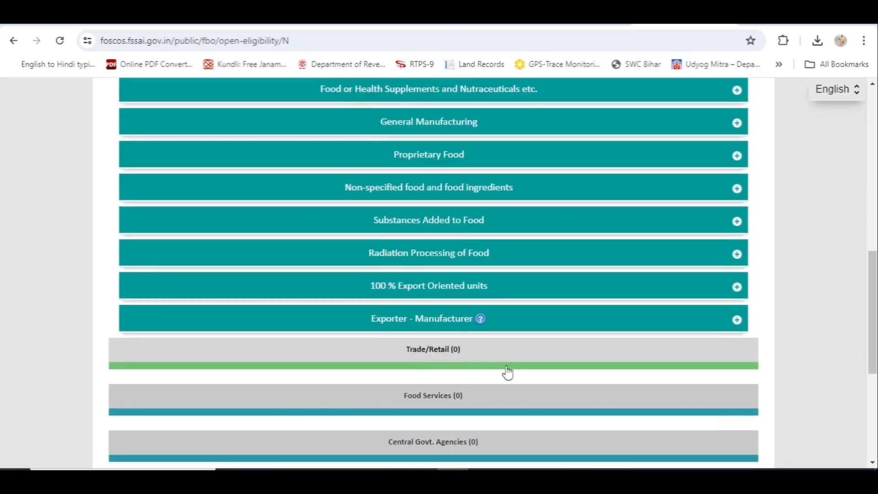
- Expand the Trade/Retail group and browse from Storage to Trader/Merchant - Exporter
{"action": "left_click", "coordinate": [428, 355]}
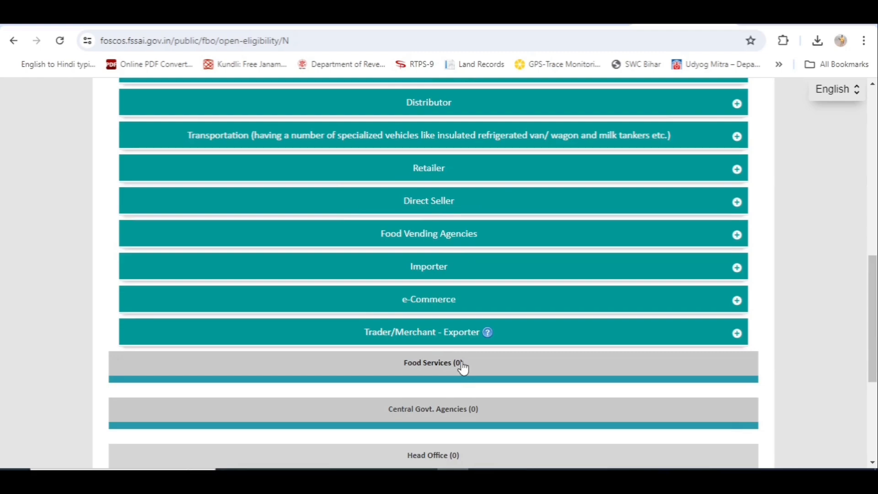
{"action": "scroll", "coordinate": [452, 385], "scroll_direction": "down", "scroll_amount": 2}
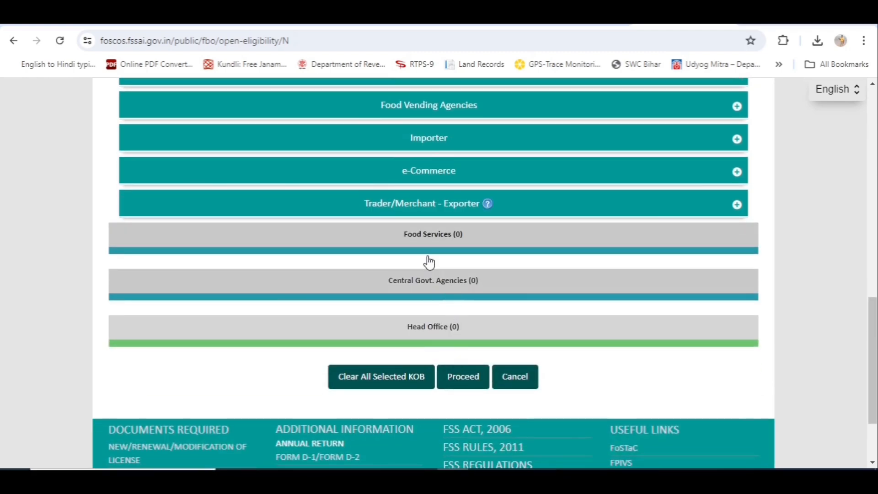
{"action": "scroll", "coordinate": [429, 262], "scroll_direction": "up", "scroll_amount": 5}
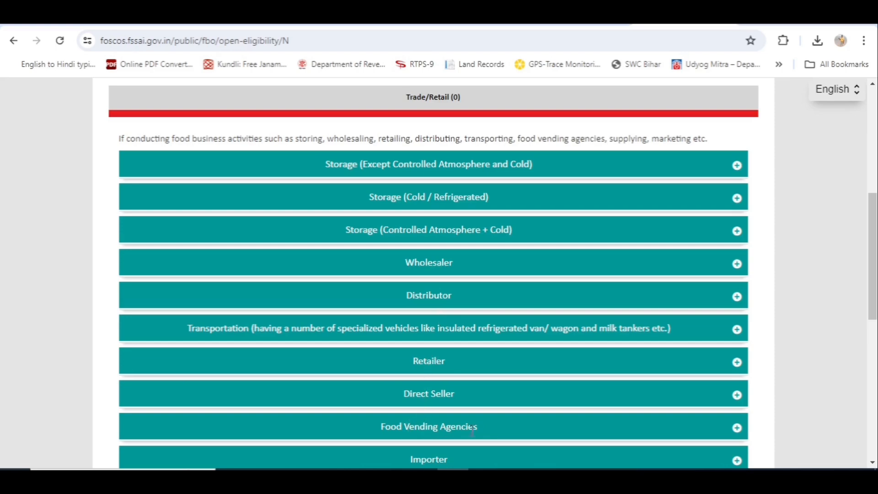
{"action": "scroll", "coordinate": [474, 355], "scroll_direction": "down", "scroll_amount": 6}
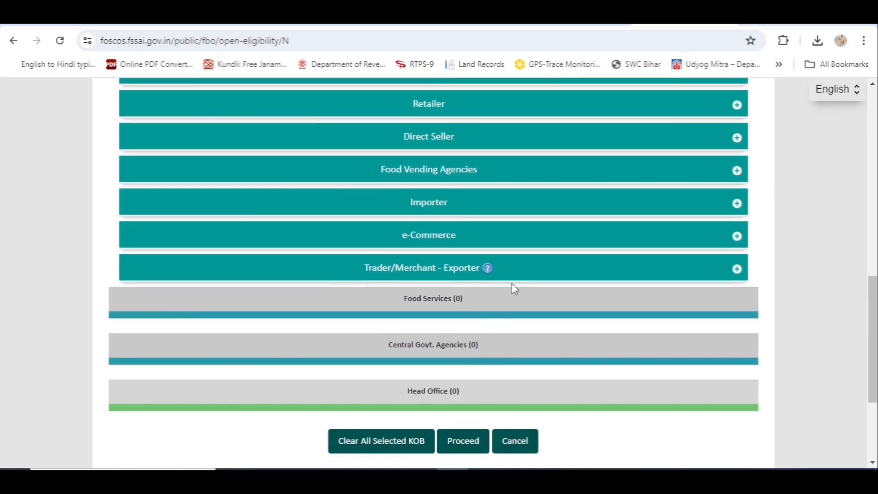
- Expand Food Services, then Restaurants to show its Central, State and Registration turnover tiers
{"action": "left_click", "coordinate": [431, 305]}
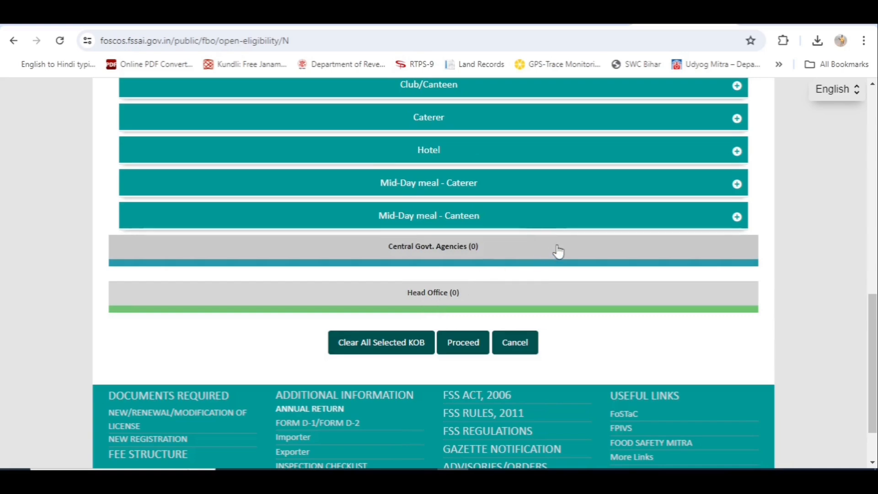
{"action": "scroll", "coordinate": [559, 251], "scroll_direction": "up", "scroll_amount": 4}
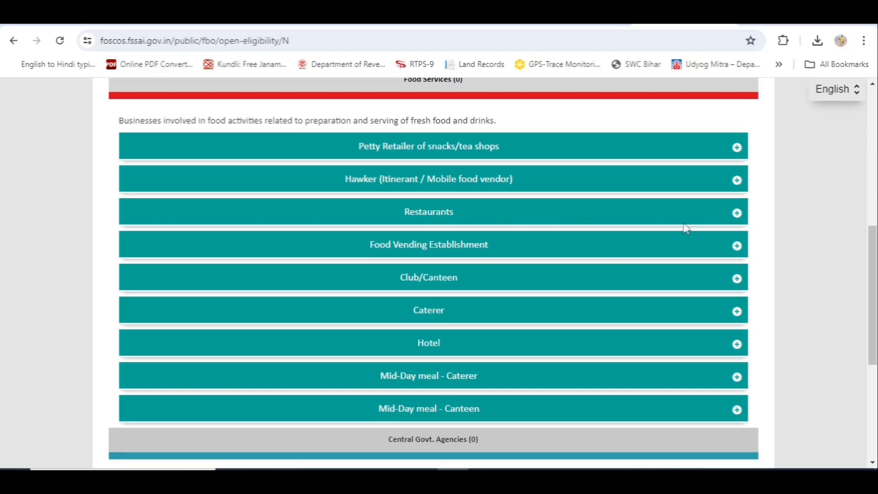
{"action": "left_click", "coordinate": [737, 215]}
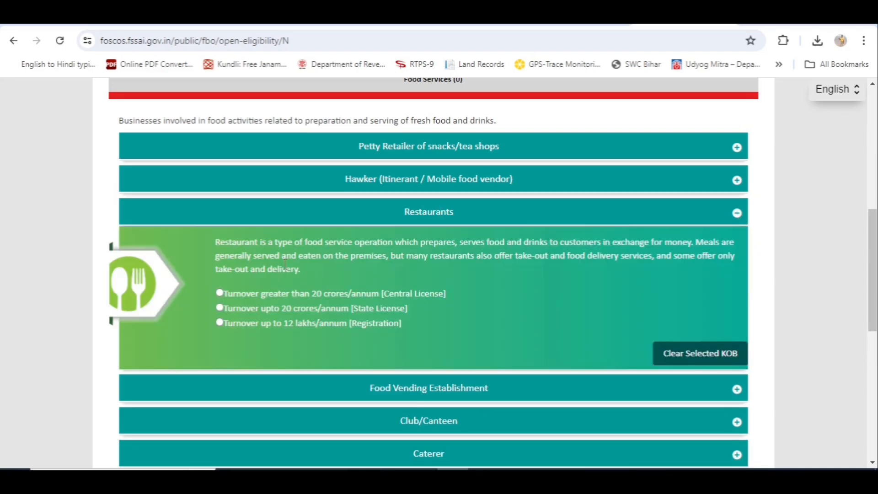
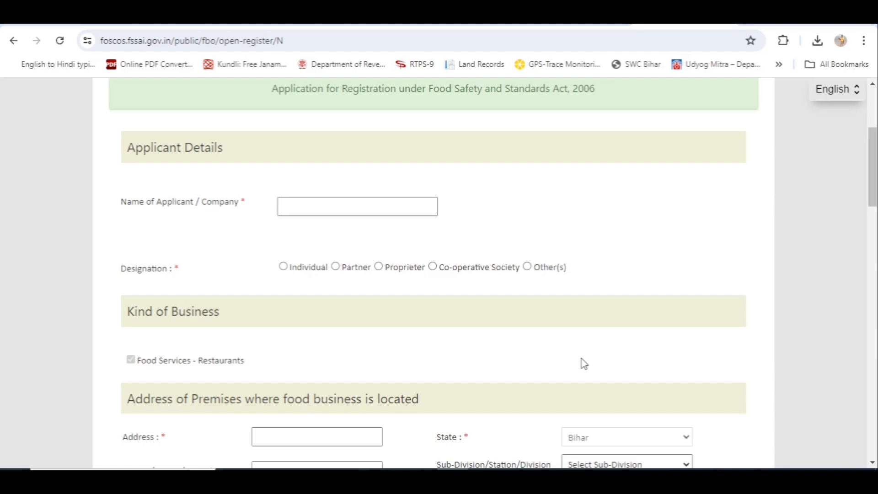
- Choose Proprieter as the applicant's designation on the registration form
{"action": "scroll", "coordinate": [584, 364], "scroll_direction": "down", "scroll_amount": 2}
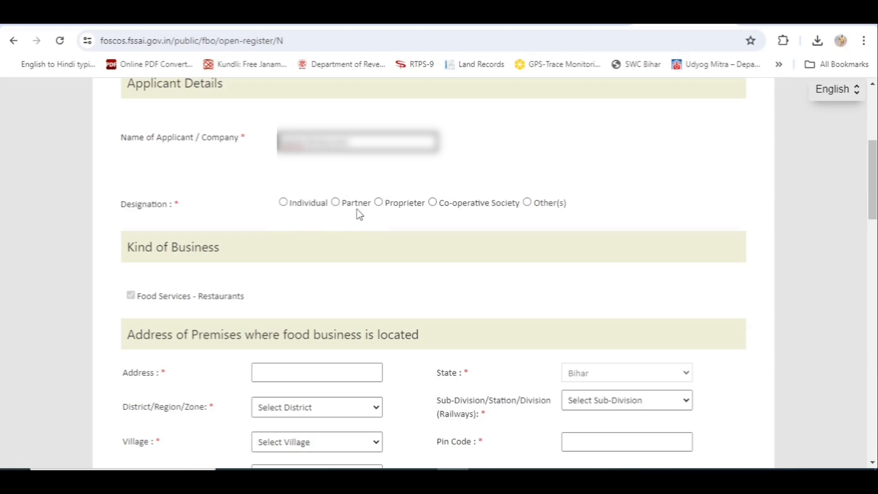
{"action": "left_click", "coordinate": [379, 202]}
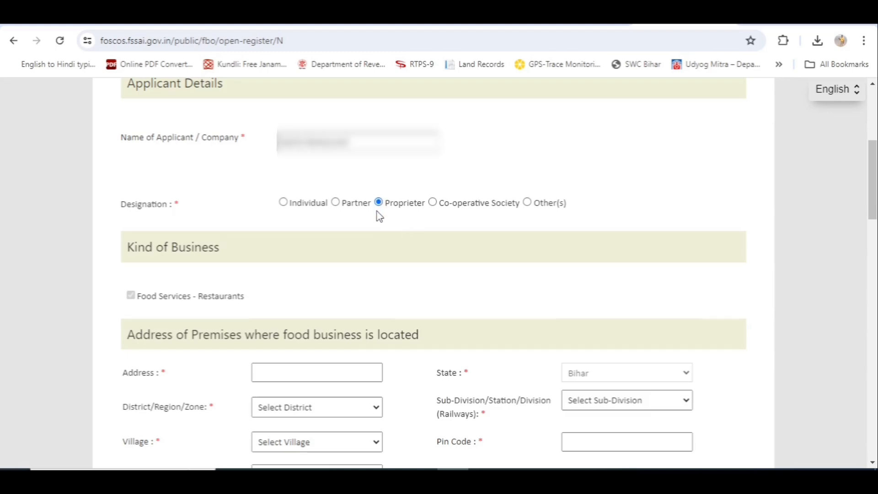
{"action": "scroll", "coordinate": [379, 216], "scroll_direction": "down", "scroll_amount": 3}
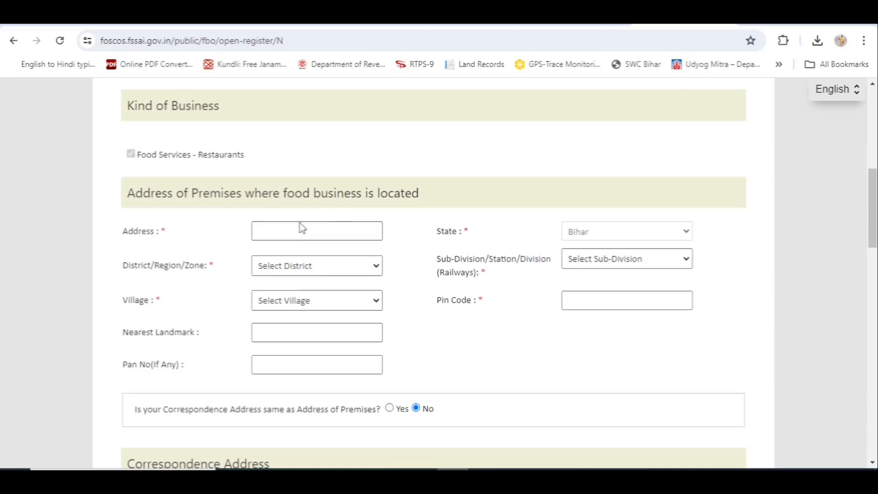
- Fill premises and correspondence addresses with Bihar, Nalanda, Rajgir and pin code 803116
{"action": "left_click", "coordinate": [284, 232]}
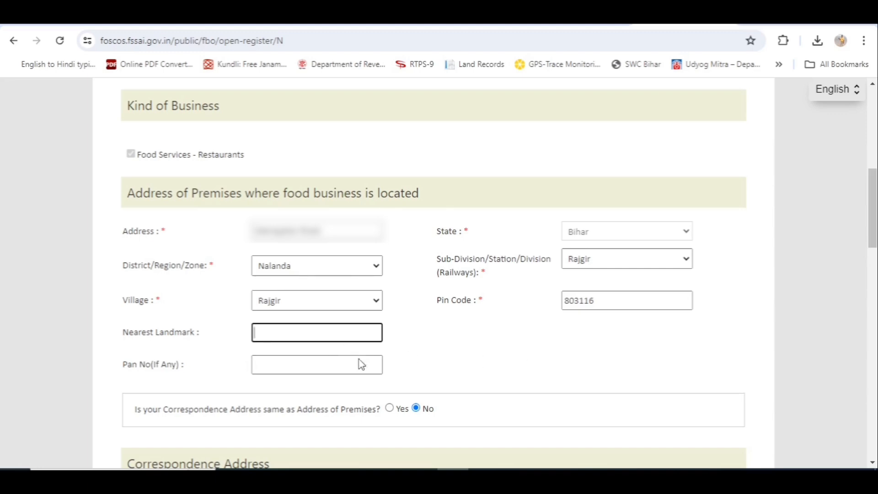
{"action": "left_click", "coordinate": [277, 365]}
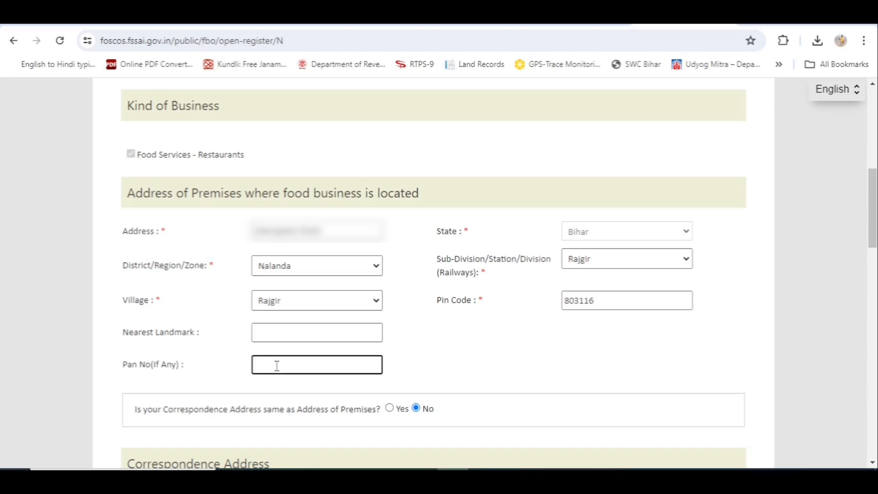
{"action": "scroll", "coordinate": [542, 366], "scroll_direction": "down", "scroll_amount": 7}
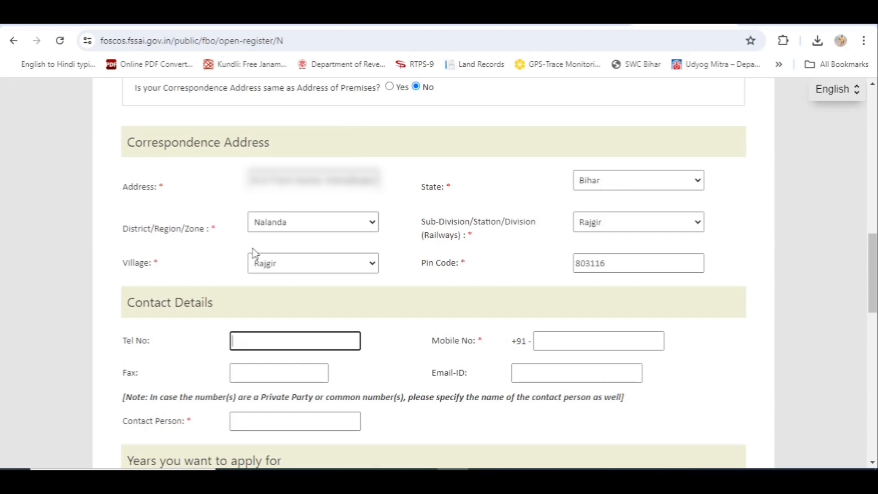
- Enter the mobile number, e-mail address and contact person's name under Contact Details
{"action": "scroll", "coordinate": [254, 253], "scroll_direction": "down", "scroll_amount": 4}
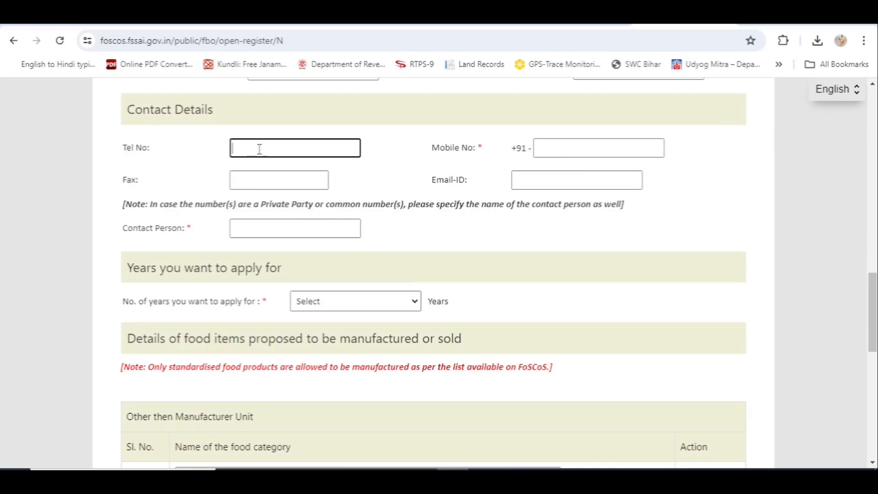
{"action": "left_click", "coordinate": [561, 147]}
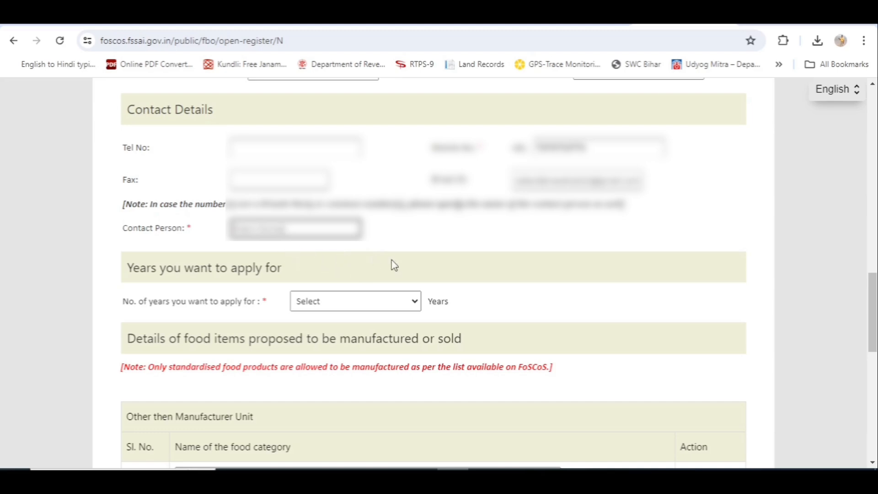
{"action": "scroll", "coordinate": [392, 264], "scroll_direction": "down", "scroll_amount": 3}
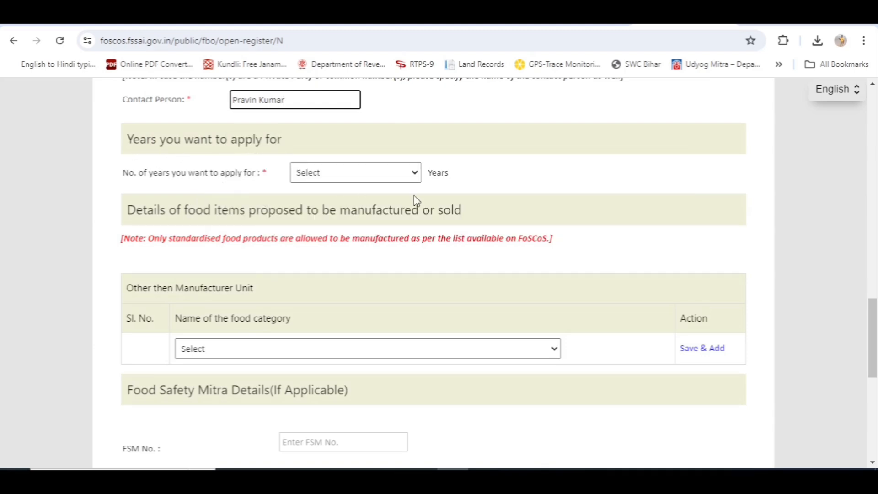
- Set No. of years to 3 and bring up the food category list
{"action": "left_click", "coordinate": [416, 175]}
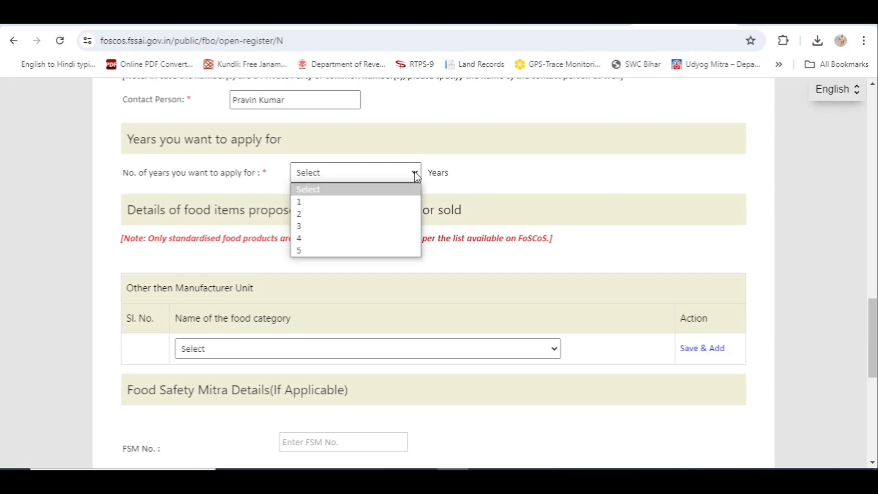
{"action": "left_click", "coordinate": [358, 230]}
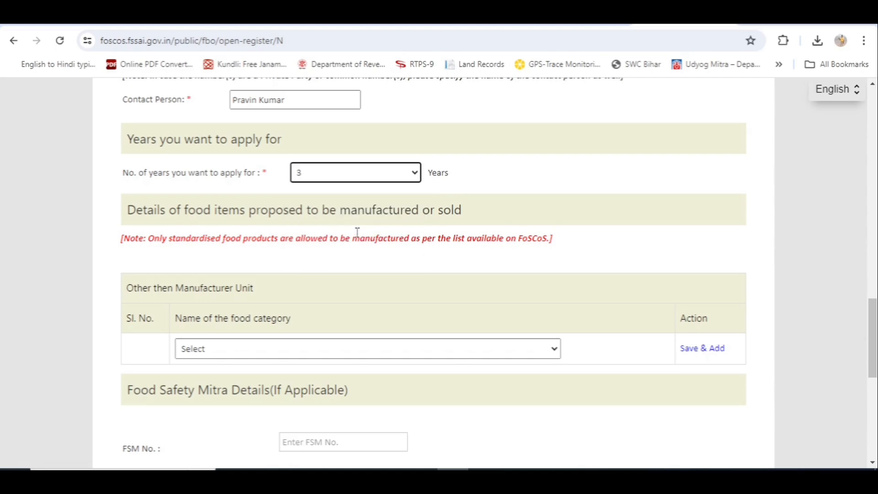
{"action": "scroll", "coordinate": [357, 232], "scroll_direction": "down", "scroll_amount": 4}
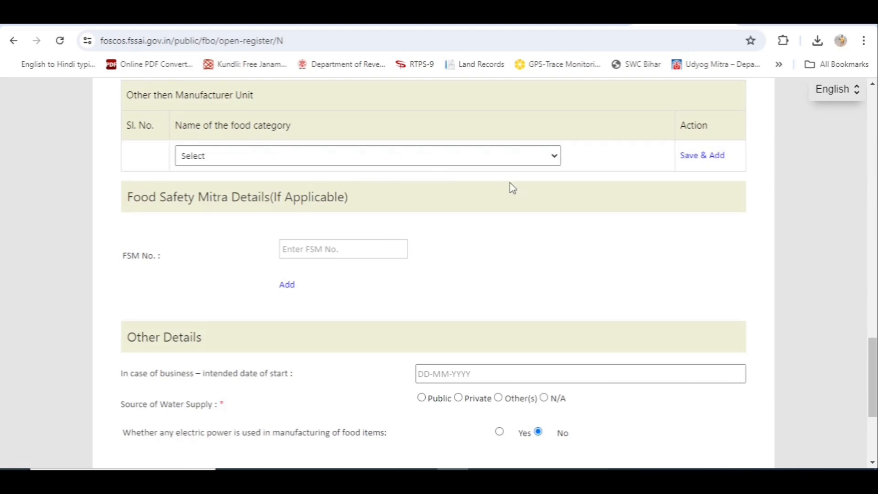
{"action": "left_click", "coordinate": [555, 157]}
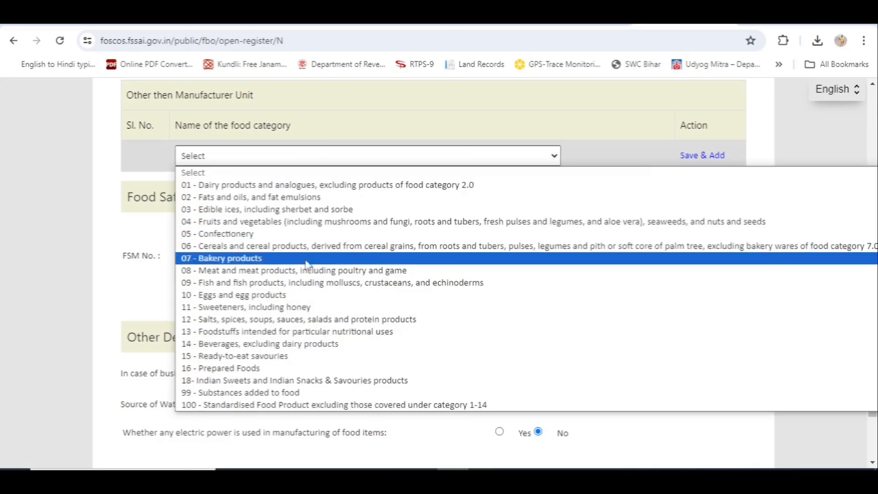
- Add Dairy products and Fruits and vegetables as the first food category rows
{"action": "left_click", "coordinate": [336, 185]}
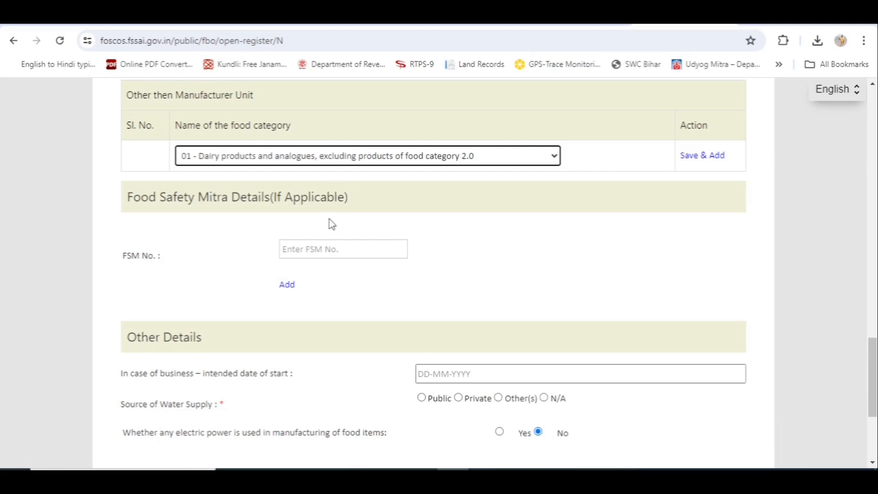
{"action": "left_click", "coordinate": [709, 156]}
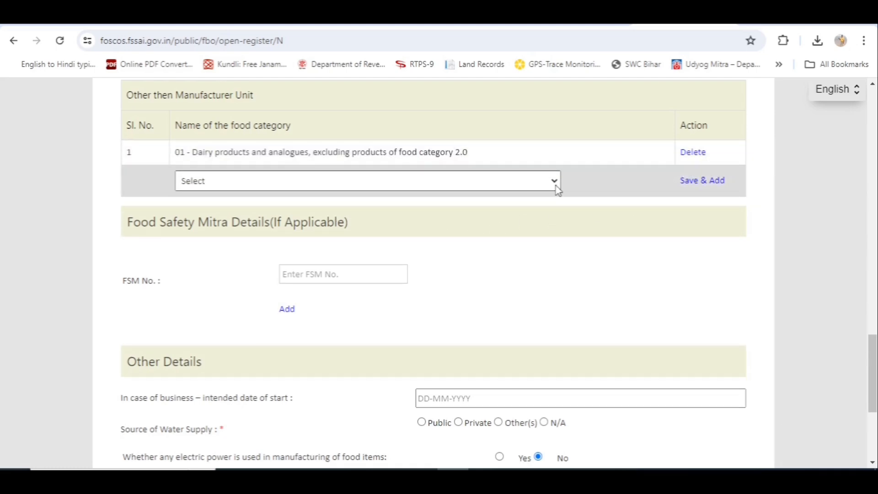
{"action": "left_click", "coordinate": [554, 181]}
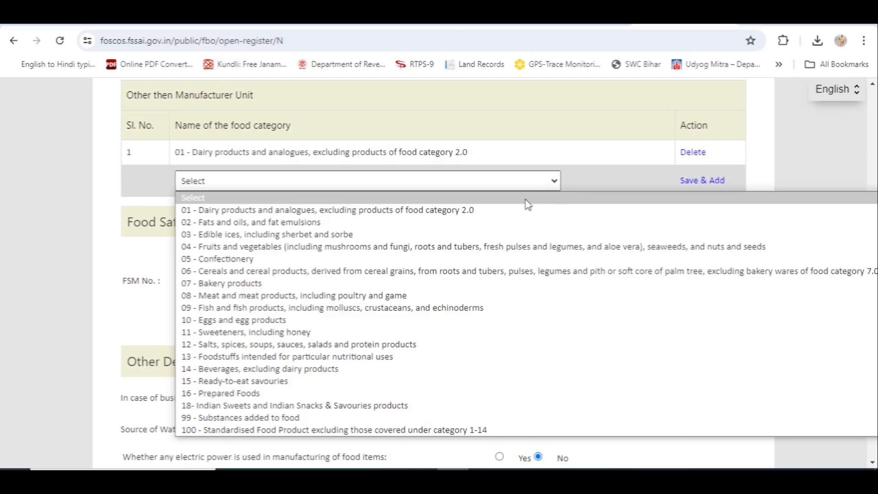
{"action": "left_click", "coordinate": [448, 247]}
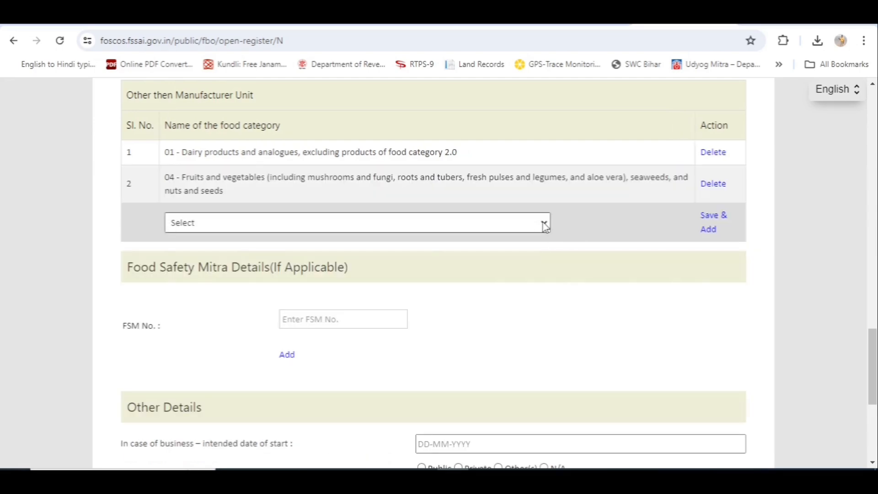
{"action": "left_click", "coordinate": [544, 224]}
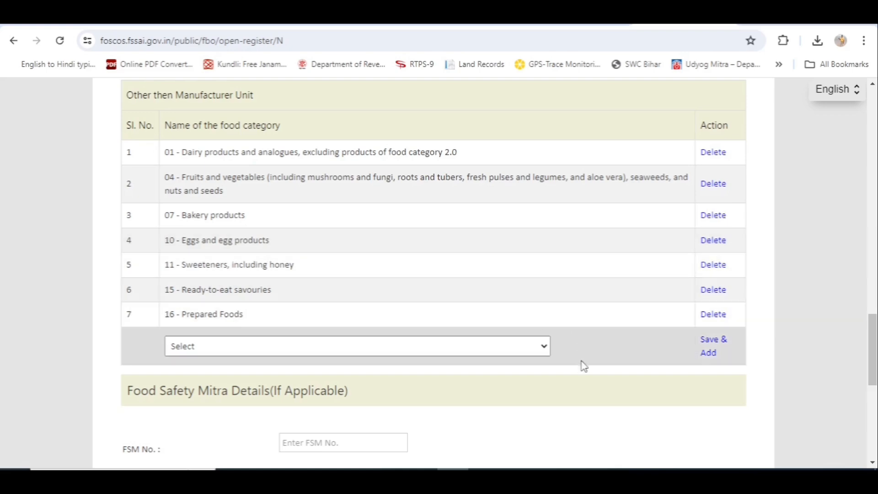
{"action": "scroll", "coordinate": [593, 374], "scroll_direction": "down", "scroll_amount": 1}
{"action": "scroll", "coordinate": [592, 371], "scroll_direction": "down", "scroll_amount": 7}
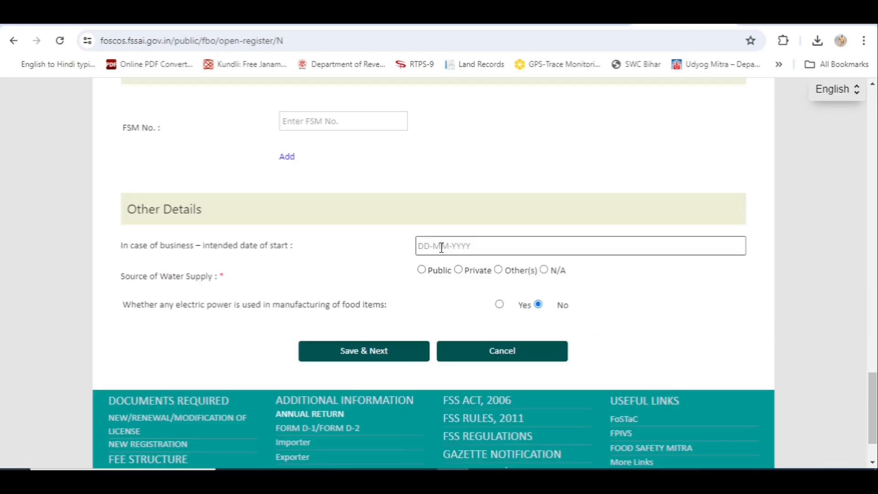
- Set start date 19-07-2024 and Private water supply, then save the form
{"action": "left_click", "coordinate": [441, 247]}
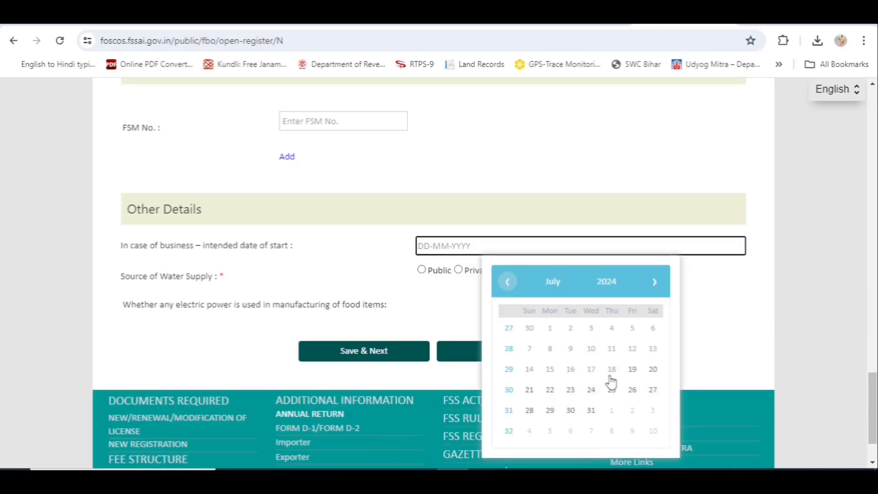
{"action": "left_click", "coordinate": [632, 369]}
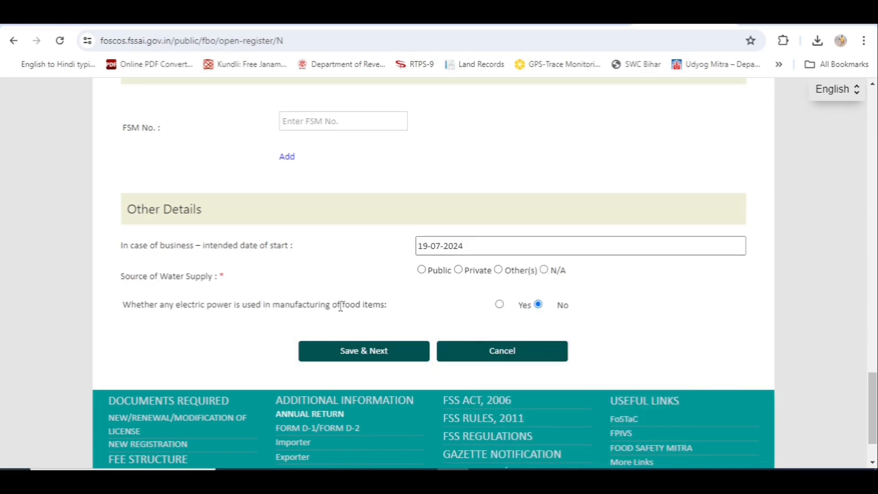
{"action": "left_click", "coordinate": [421, 270]}
{"action": "left_click", "coordinate": [460, 271]}
{"action": "left_click", "coordinate": [371, 358]}
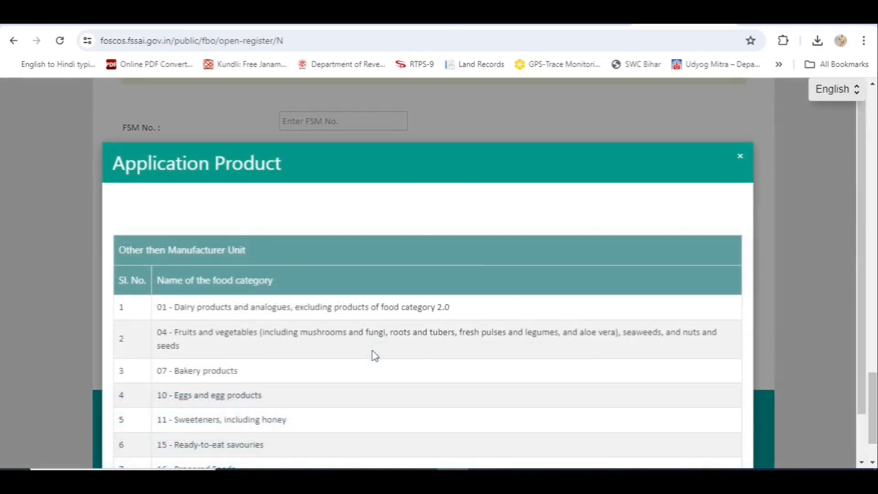
- Accept the seven reviewed food categories and proceed to Sign Up Details
{"action": "scroll", "coordinate": [375, 356], "scroll_direction": "down", "scroll_amount": 1}
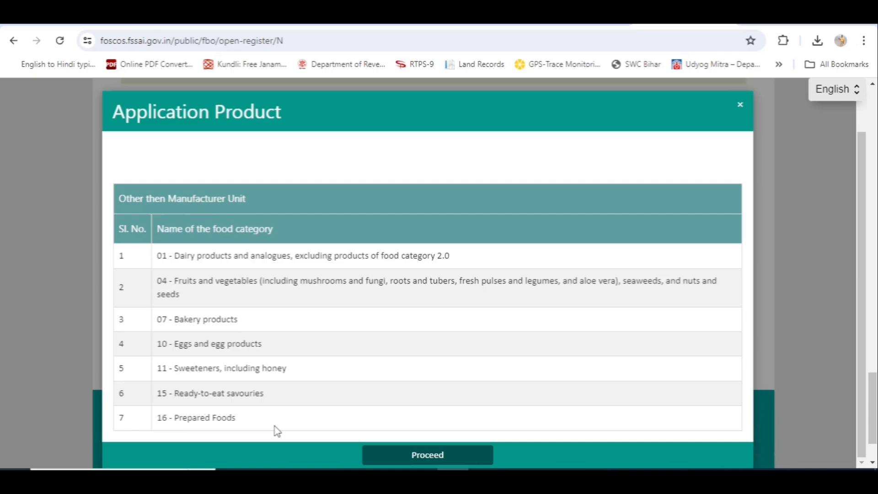
{"action": "left_click", "coordinate": [426, 457]}
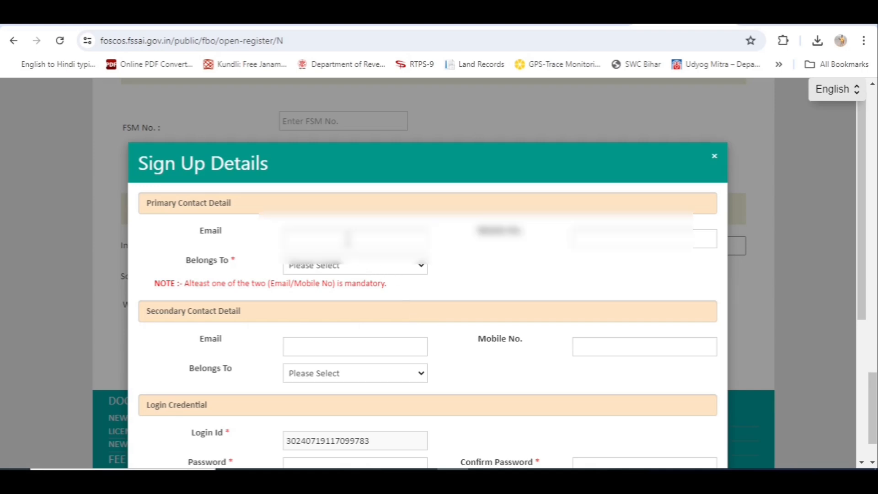
- Enter the primary contact's e-mail and mark the contact as belonging to Self
{"action": "left_click", "coordinate": [348, 239]}
{"action": "left_click", "coordinate": [421, 268]}
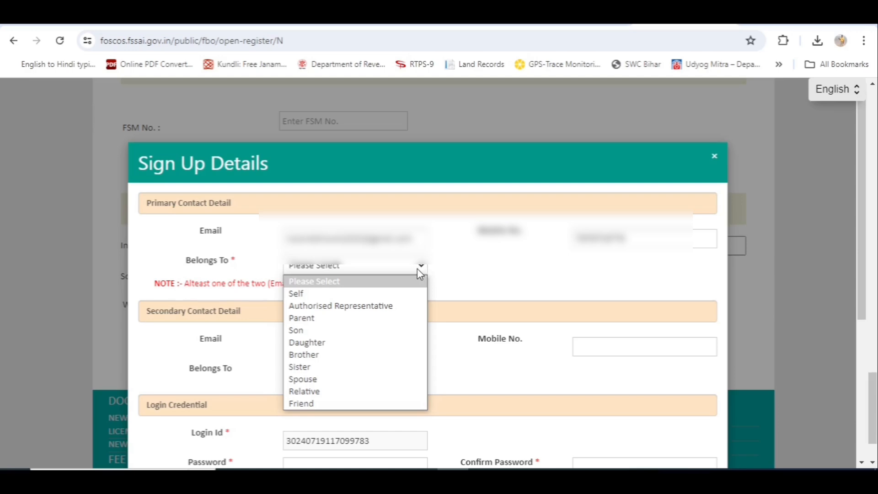
{"action": "left_click", "coordinate": [366, 295]}
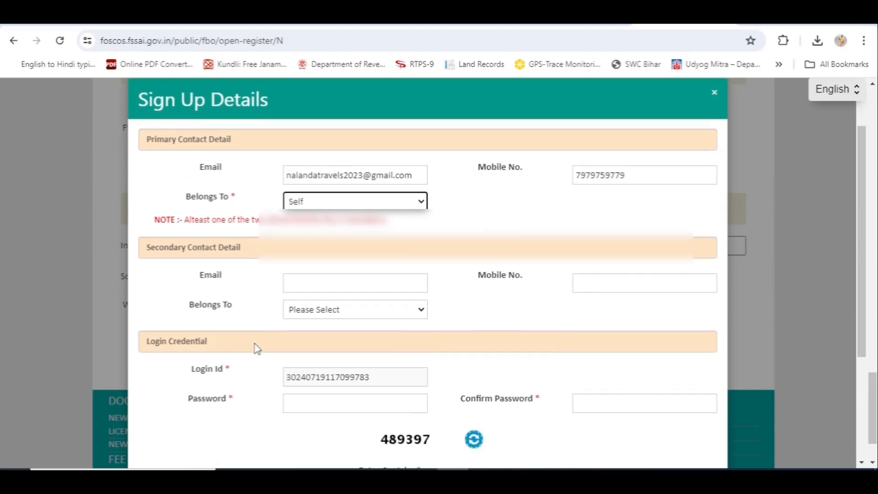
{"action": "scroll", "coordinate": [254, 349], "scroll_direction": "down", "scroll_amount": 4}
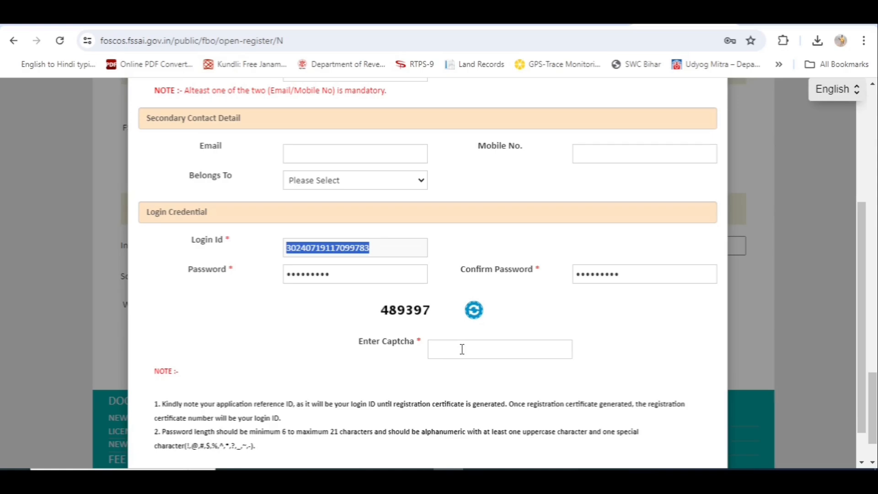
- Refresh the captcha, enter the displayed code and submit the sign-up form
{"action": "left_click", "coordinate": [461, 348]}
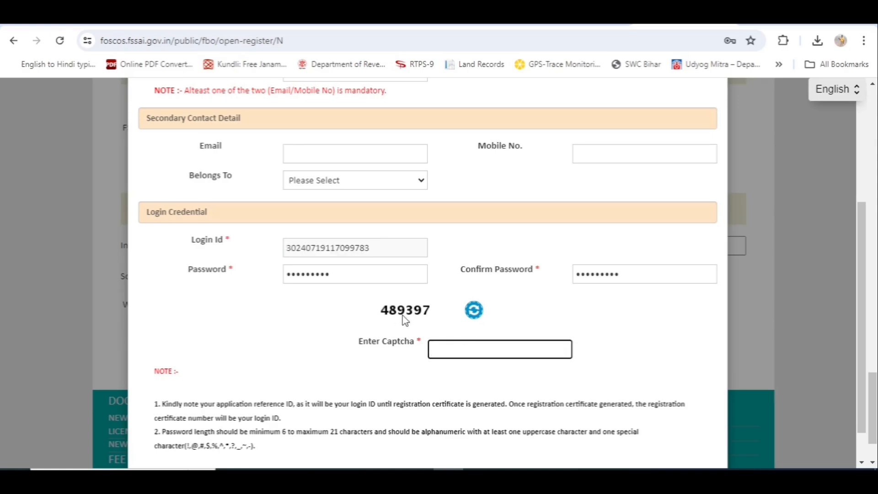
{"action": "left_click", "coordinate": [474, 311]}
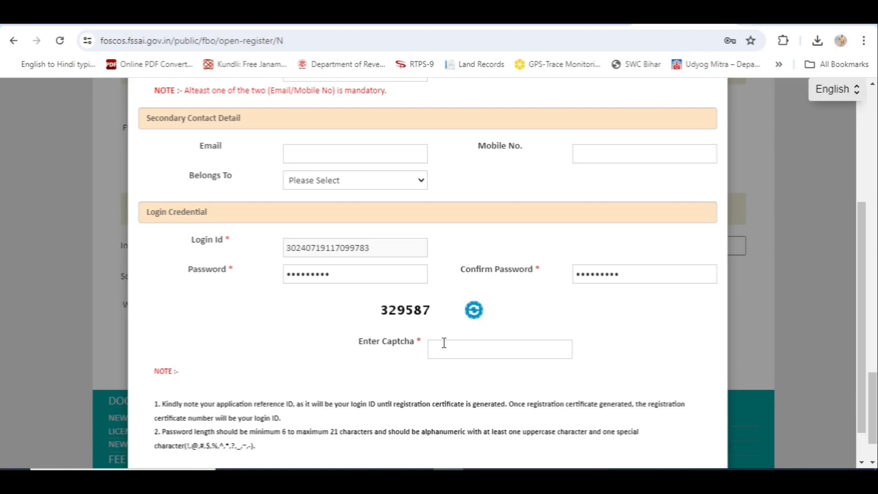
{"action": "left_click", "coordinate": [442, 347]}
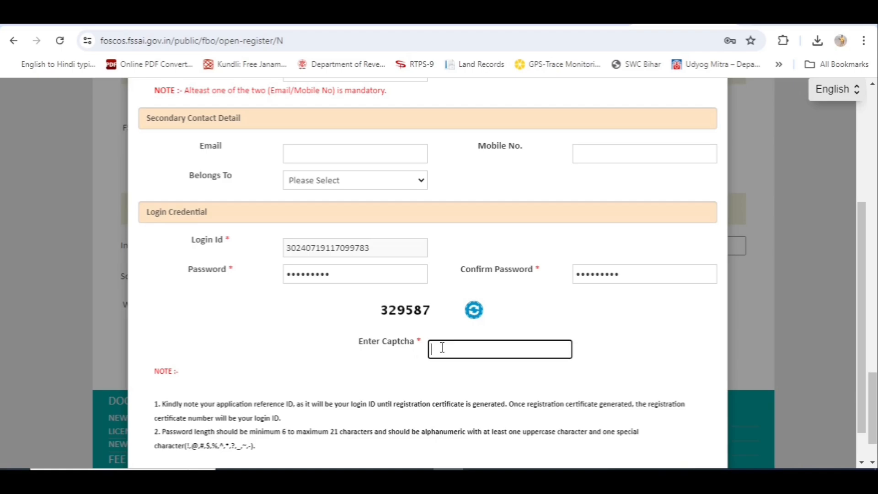
{"action": "type", "text": "329587"}
{"action": "scroll", "coordinate": [442, 348], "scroll_direction": "down", "scroll_amount": 1}
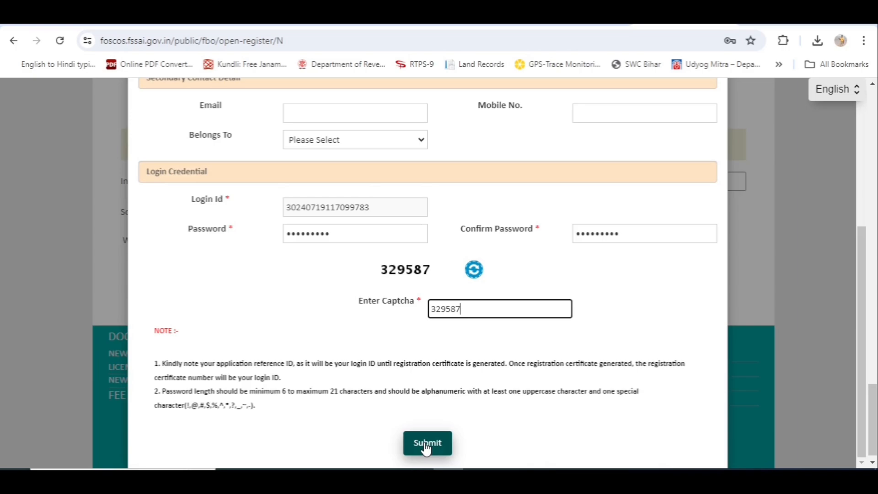
{"action": "left_click", "coordinate": [426, 446]}
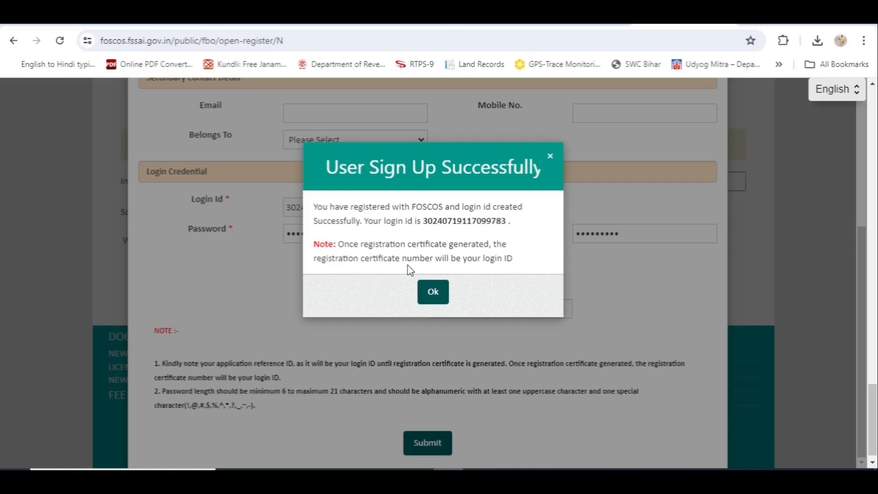
- Upload 'Aadhar both side.pdf' as the Aadhar Card identity proof
{"action": "left_click", "coordinate": [435, 296]}
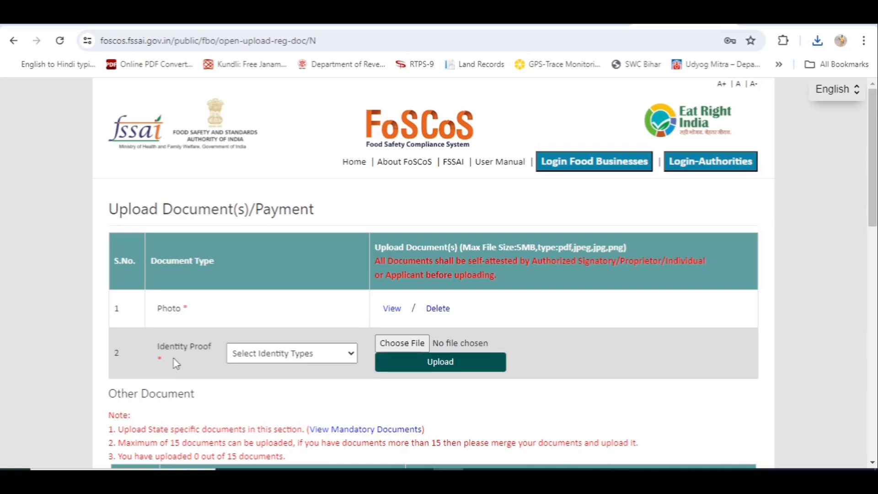
{"action": "left_click", "coordinate": [352, 359]}
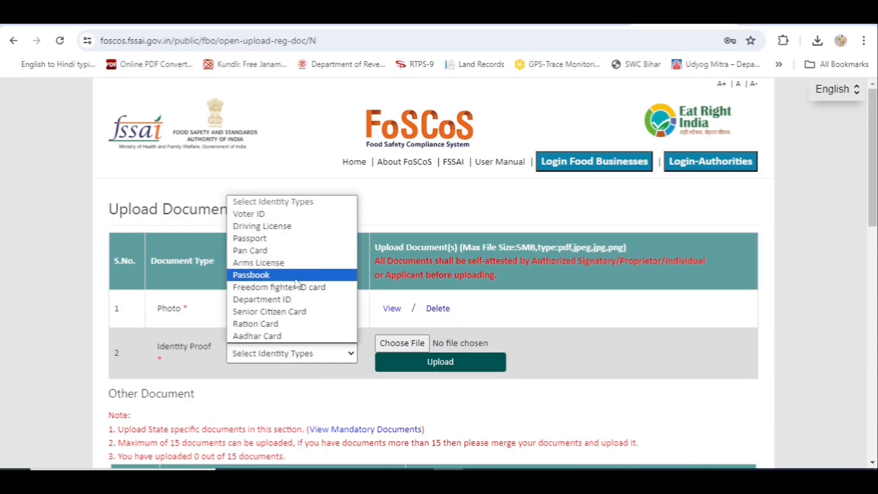
{"action": "left_click", "coordinate": [271, 338]}
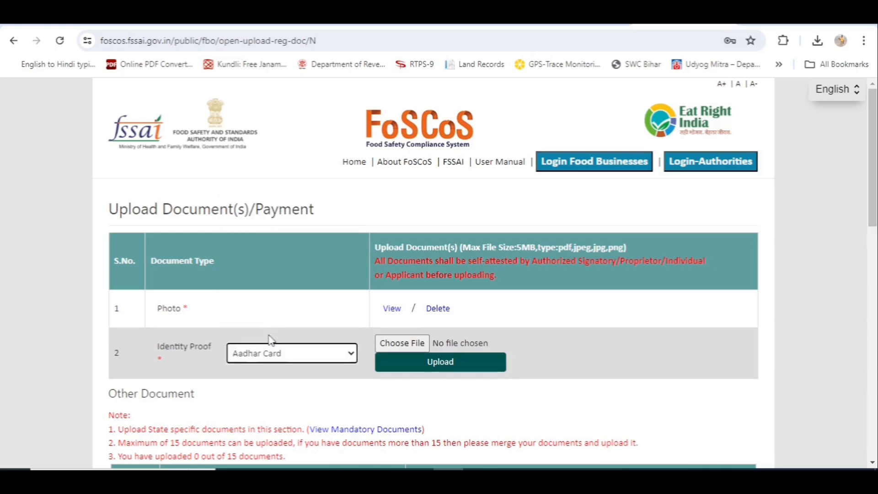
{"action": "left_click", "coordinate": [402, 344]}
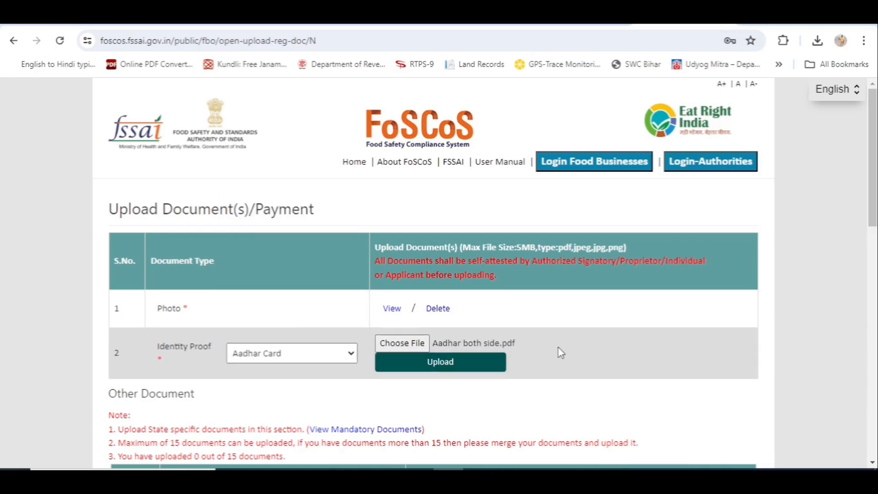
{"action": "left_click", "coordinate": [438, 362]}
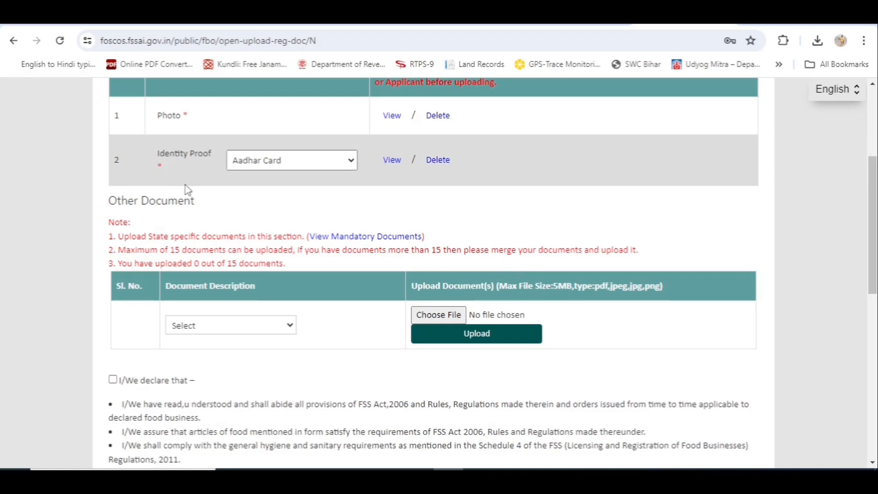
- Review the Documents Required list, then reopen the other document type options
{"action": "left_click", "coordinate": [291, 330]}
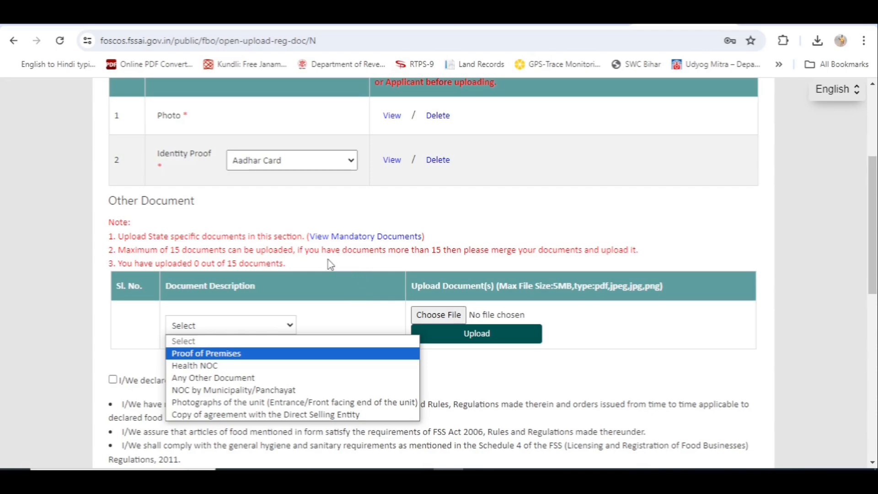
{"action": "left_click", "coordinate": [393, 241]}
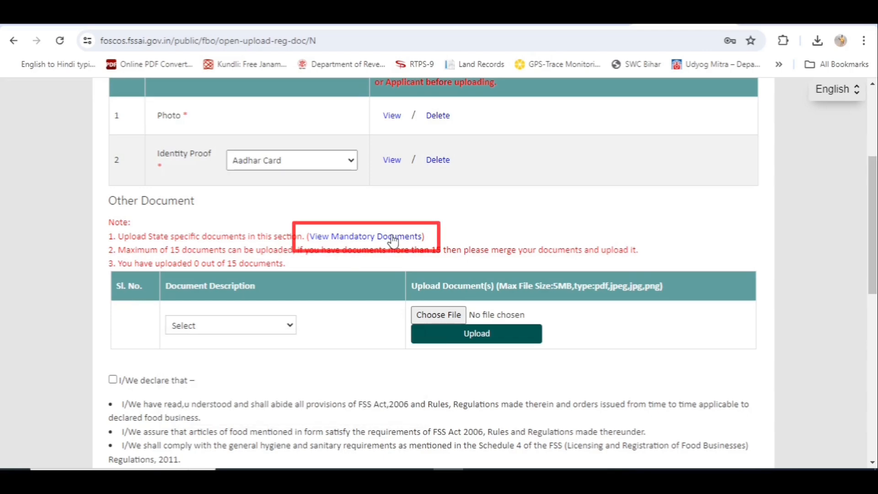
{"action": "left_click", "coordinate": [393, 236]}
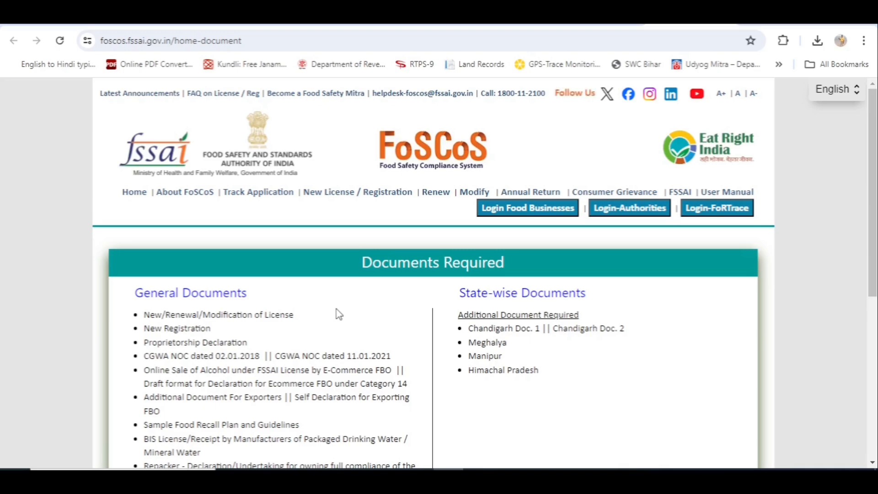
{"action": "scroll", "coordinate": [338, 313], "scroll_direction": "down", "scroll_amount": 1}
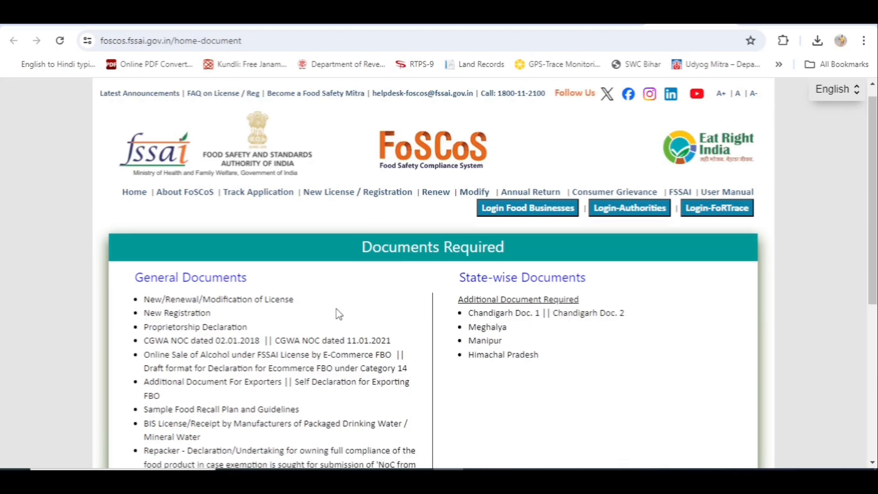
{"action": "scroll", "coordinate": [338, 313], "scroll_direction": "down", "scroll_amount": 4}
{"action": "scroll", "coordinate": [338, 314], "scroll_direction": "up", "scroll_amount": 1}
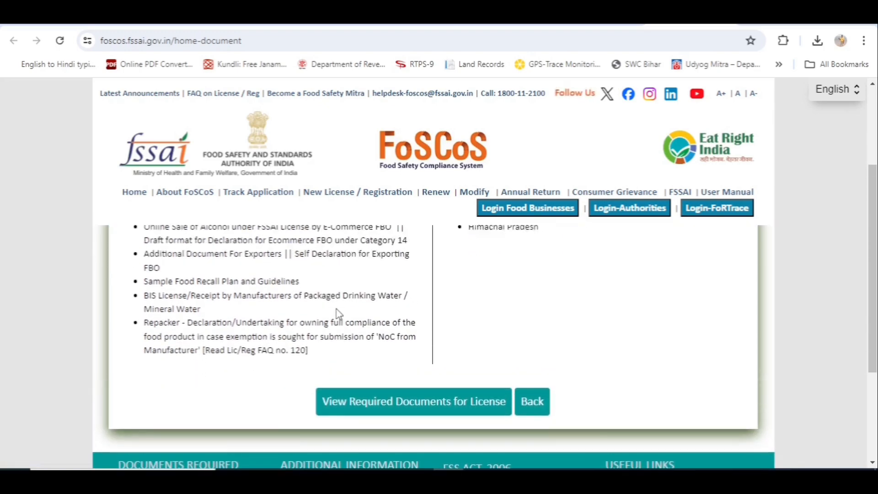
{"action": "scroll", "coordinate": [338, 314], "scroll_direction": "up", "scroll_amount": 3}
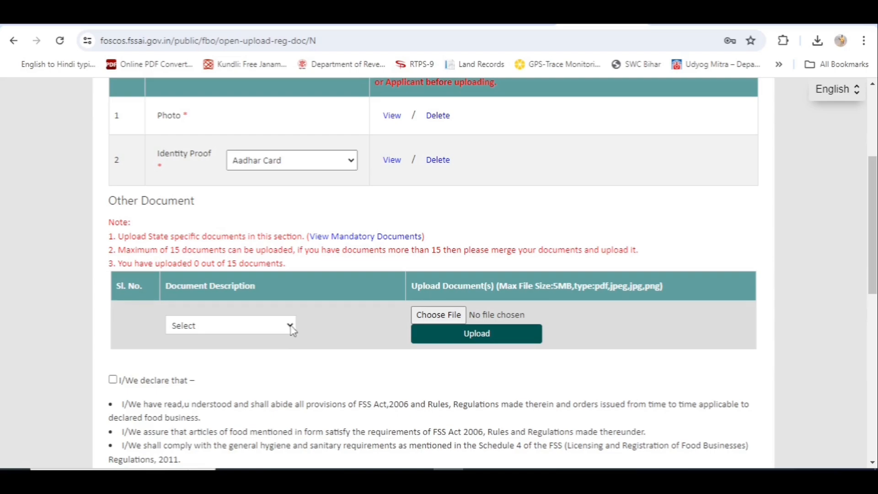
{"action": "left_click", "coordinate": [290, 326]}
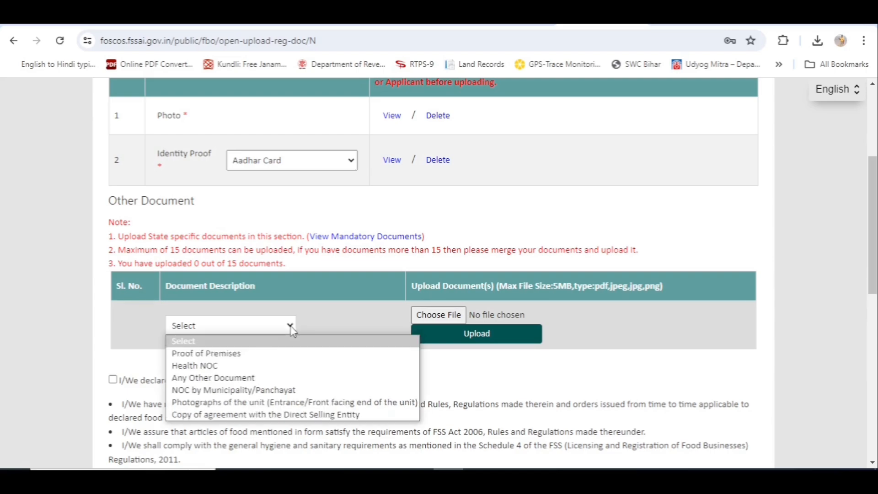
- Upload the Proof of Premises document
{"action": "left_click", "coordinate": [252, 353]}
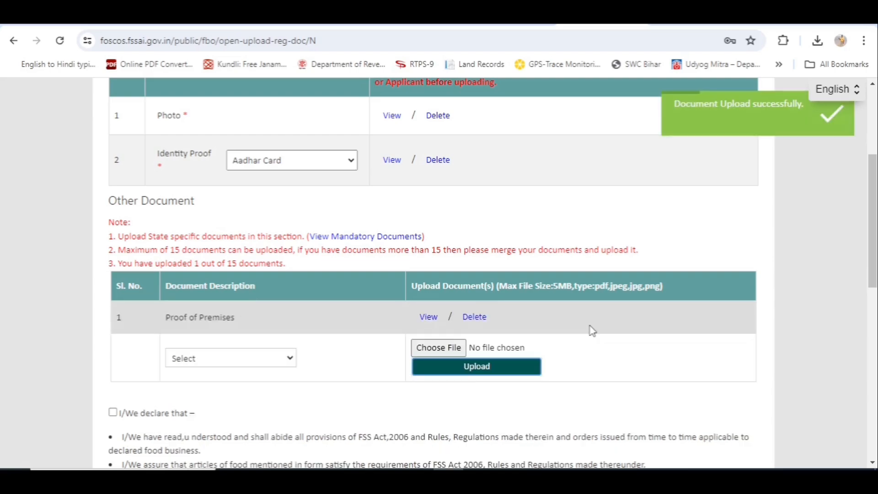
{"action": "scroll", "coordinate": [592, 330], "scroll_direction": "down", "scroll_amount": 5}
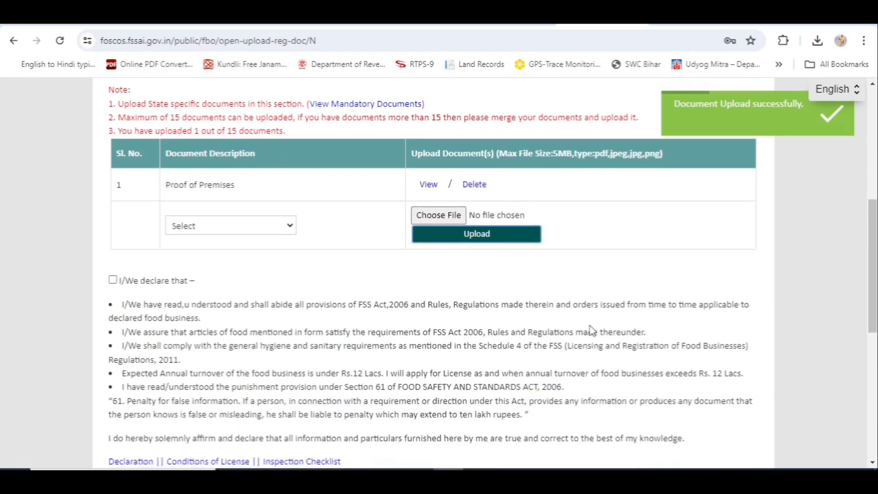
{"action": "scroll", "coordinate": [592, 330], "scroll_direction": "down", "scroll_amount": 1}
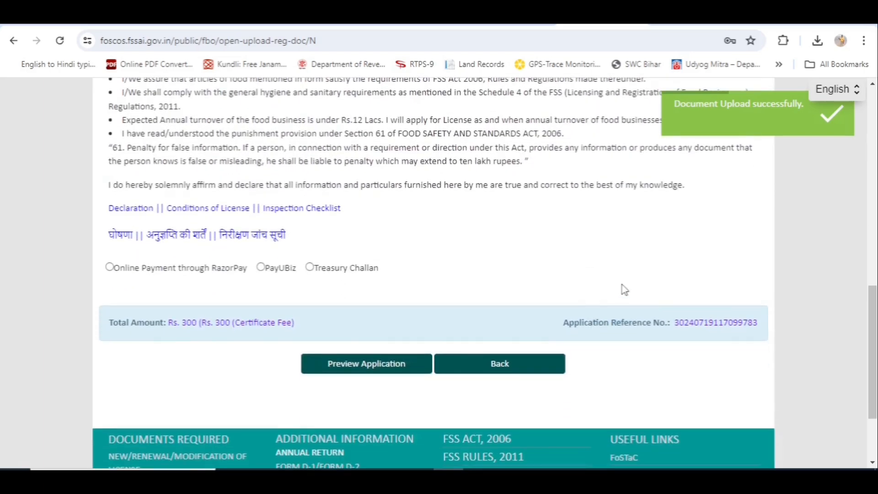
{"action": "scroll", "coordinate": [117, 231], "scroll_direction": "up", "scroll_amount": 3}
- Accept the 'I/We declare that' declaration and choose Online Payment through RazorPay for the Rs. 300 fee
{"action": "left_click", "coordinate": [113, 219]}
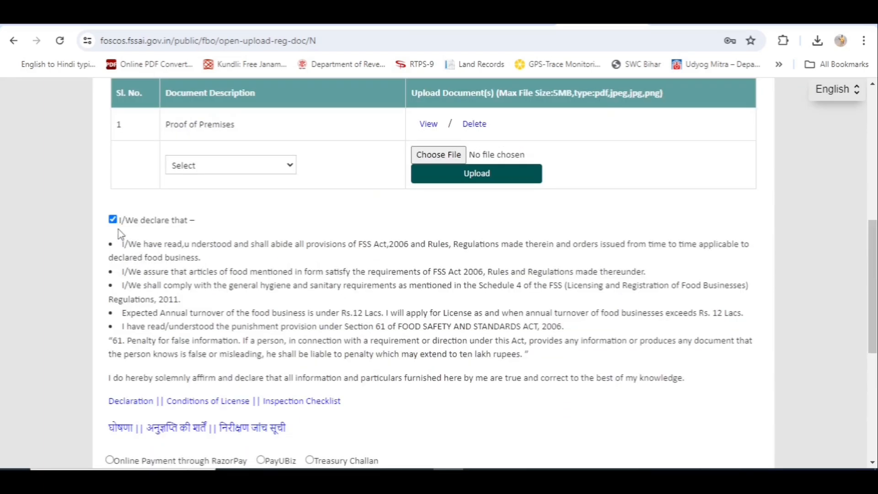
{"action": "scroll", "coordinate": [157, 270], "scroll_direction": "down", "scroll_amount": 4}
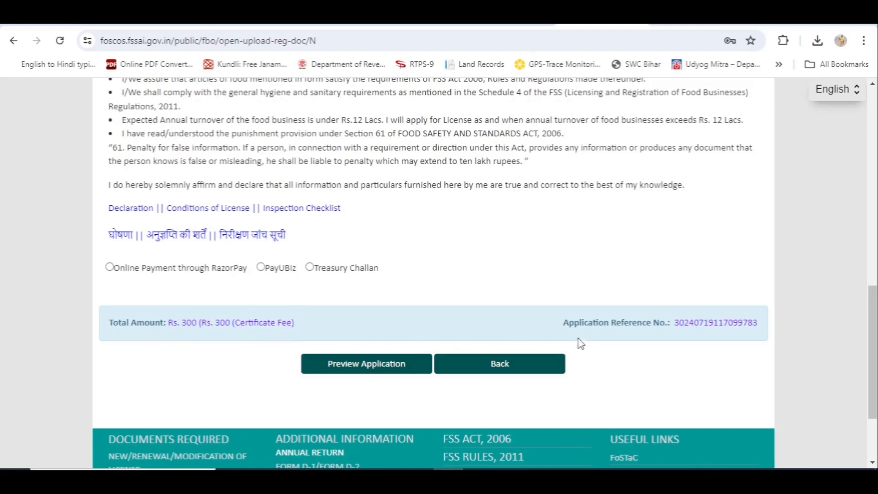
{"action": "left_click", "coordinate": [370, 371]}
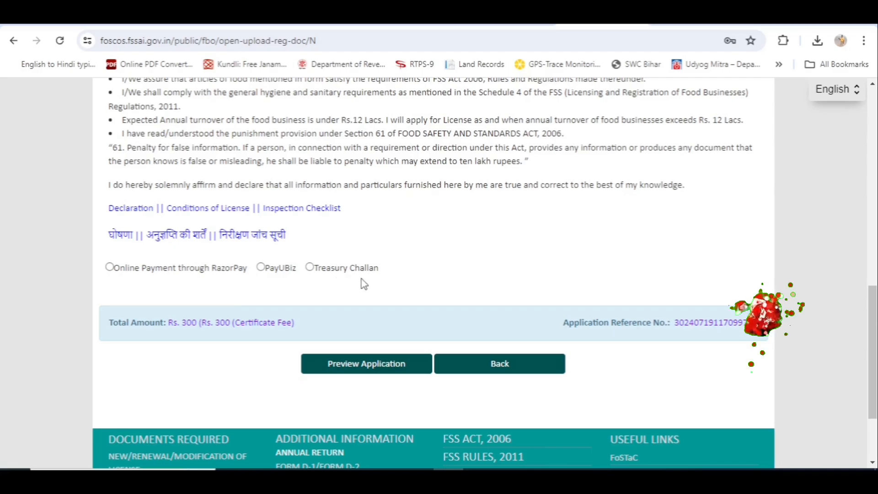
{"action": "left_click", "coordinate": [109, 267]}
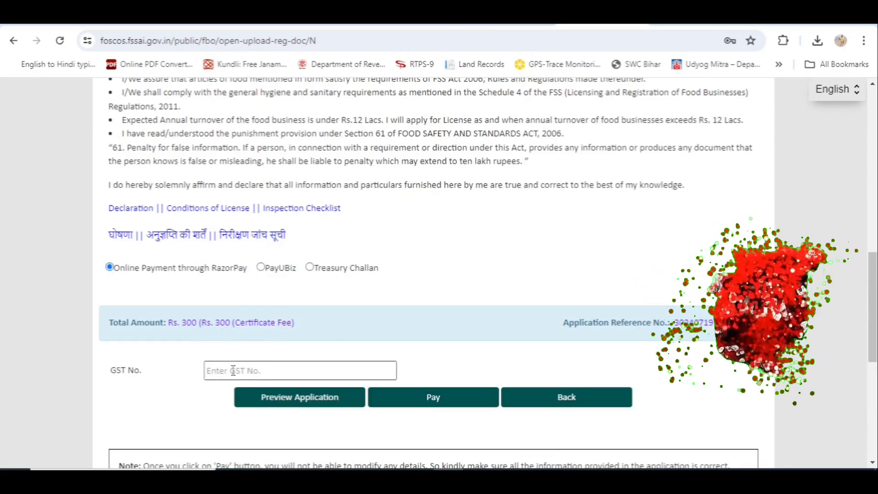
- Pay the ₹309.44 total registration fee through Razorpay Checkout
{"action": "left_click", "coordinate": [429, 401]}
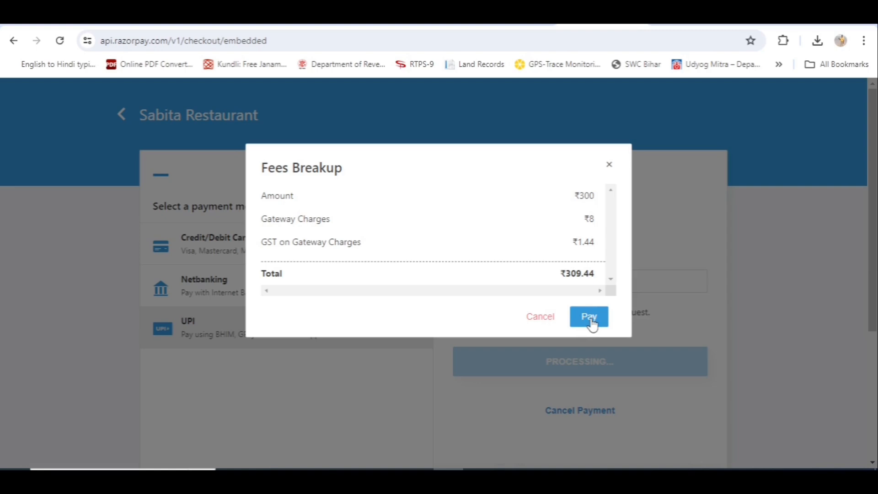
{"action": "left_click", "coordinate": [590, 318]}
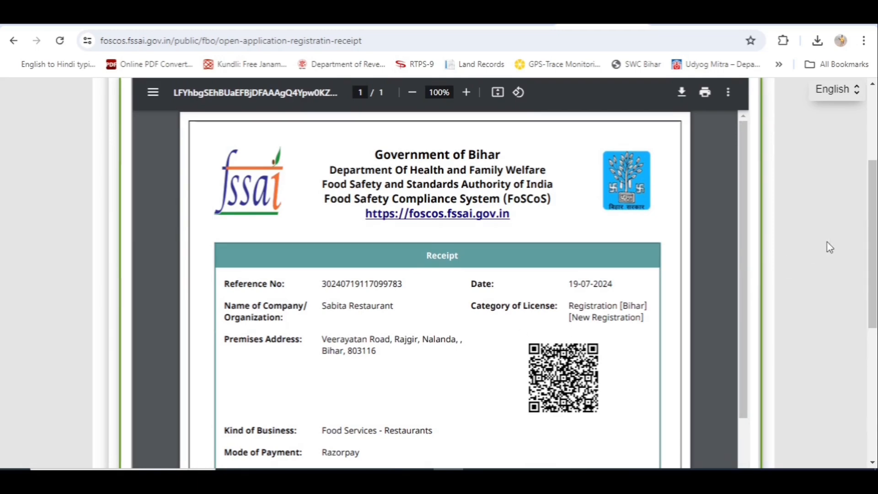
- Scroll through the application receipt PDF and download a copy
{"action": "left_click_drag", "start_coordinate": [873, 225], "coordinate": [876, 199]}
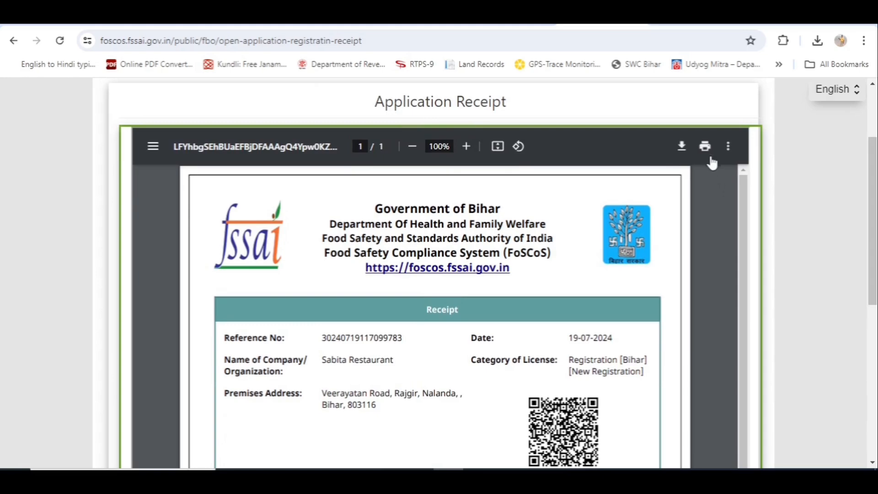
{"action": "left_click", "coordinate": [682, 151]}
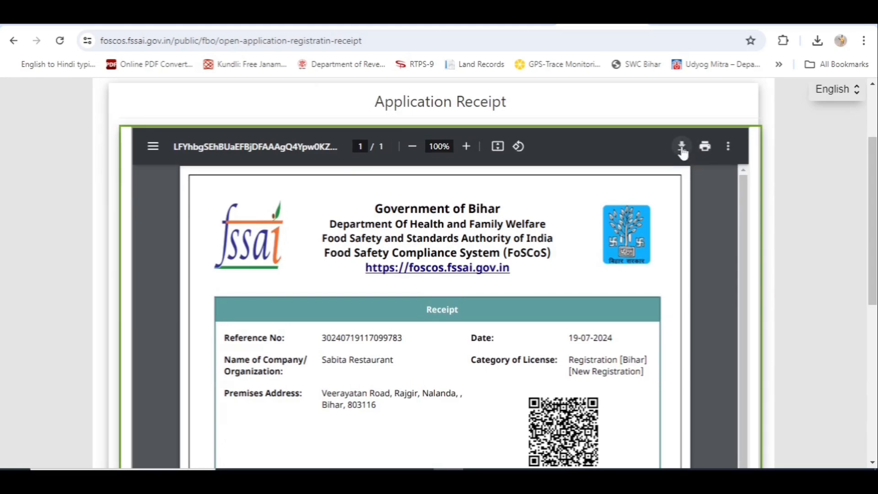